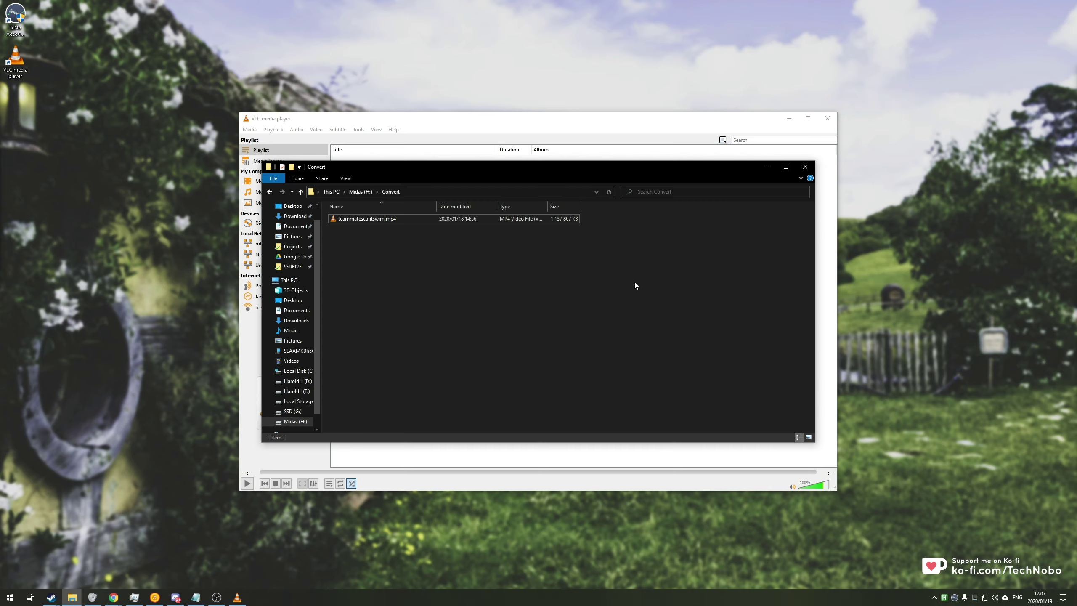
Preview teammatescantswim.mp4 from the Convert folder, pause its playback and close the preview
{"action": "left_click_drag", "start_coordinate": [598, 248], "coordinate": [552, 219]}
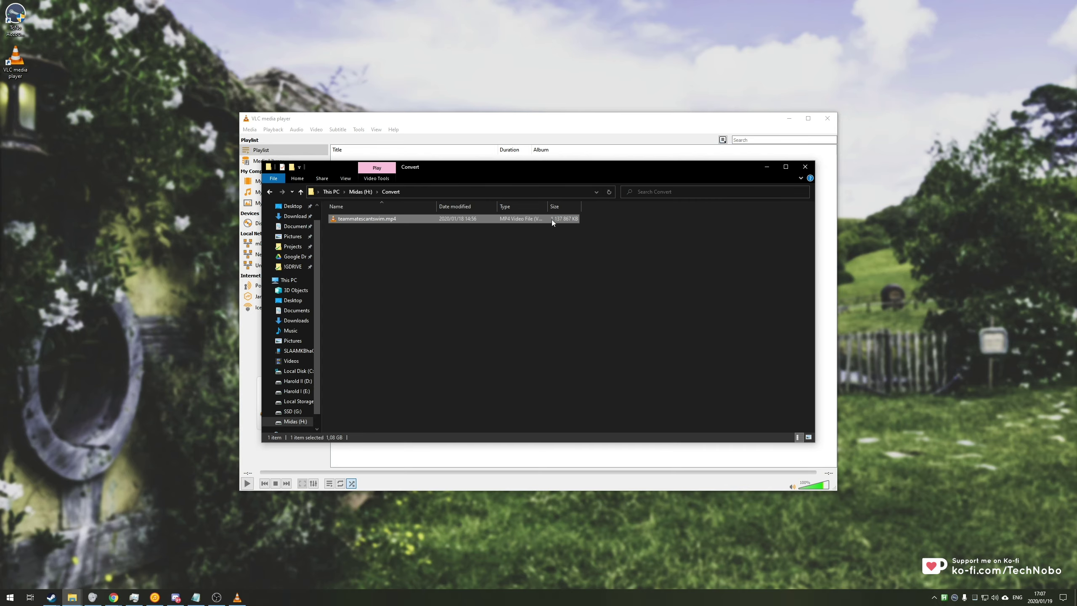
{"action": "double_click", "coordinate": [554, 219]}
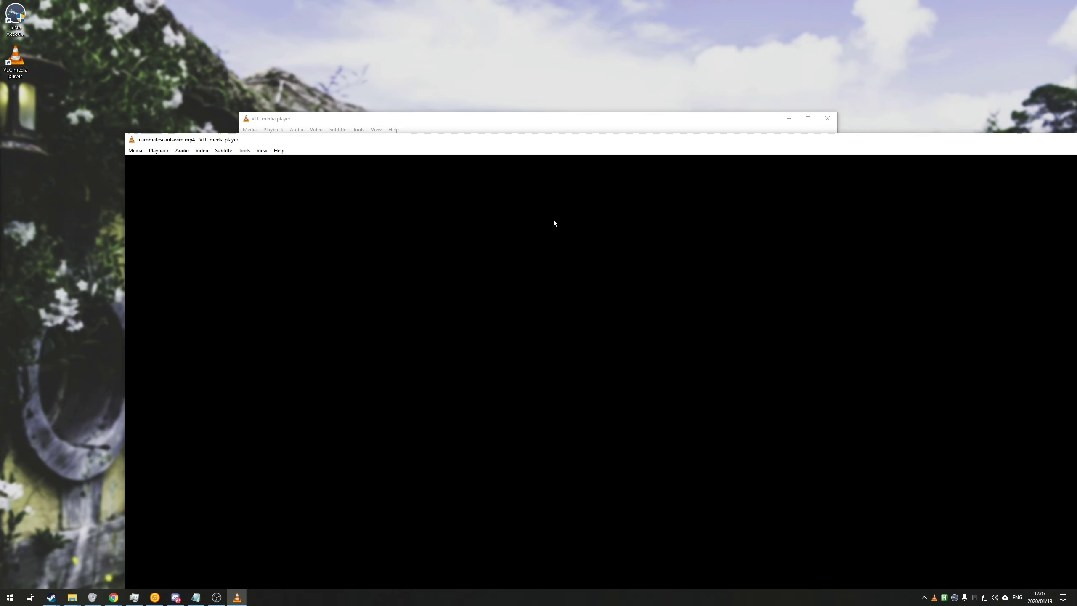
{"action": "key", "text": "space"}
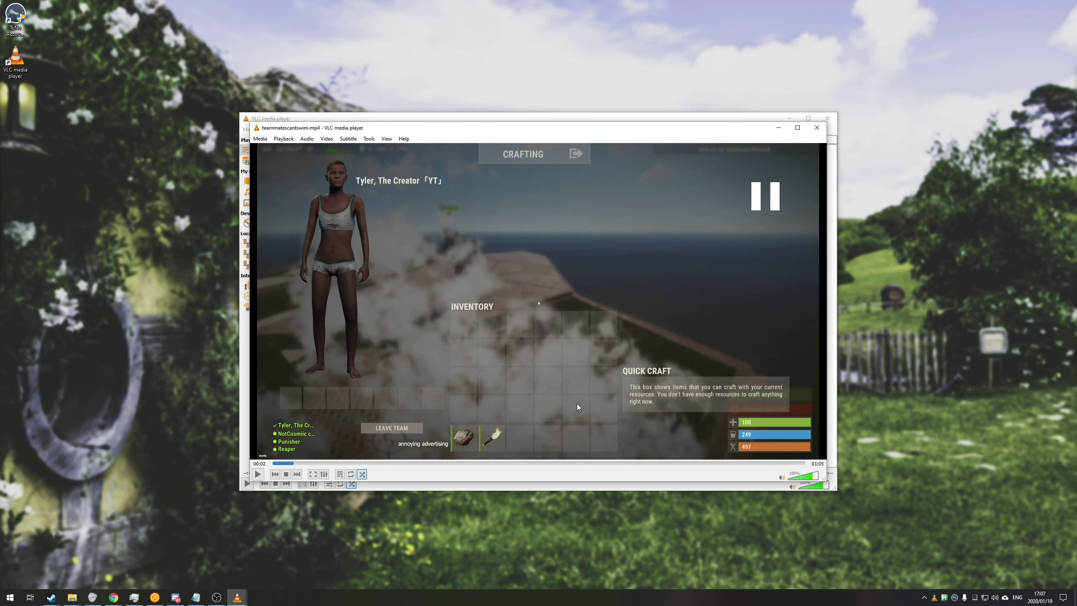
{"action": "left_click", "coordinate": [816, 128]}
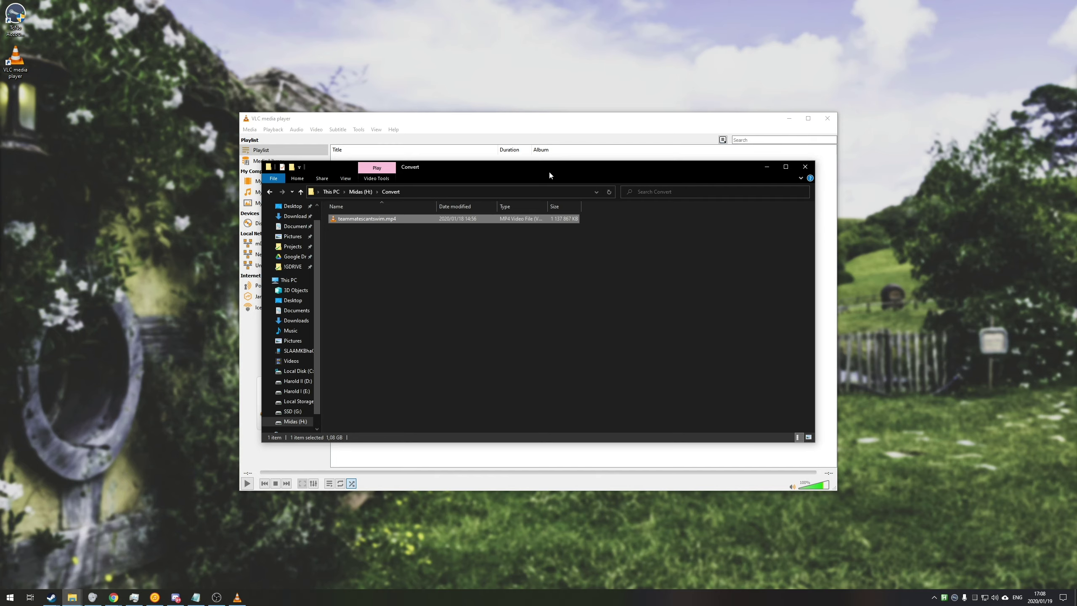
Start a Convert / Save job with teammatescantswim.mp4 from the H:\Convert folder as the source and proceed to its conversion settings
{"action": "left_click", "coordinate": [533, 120]}
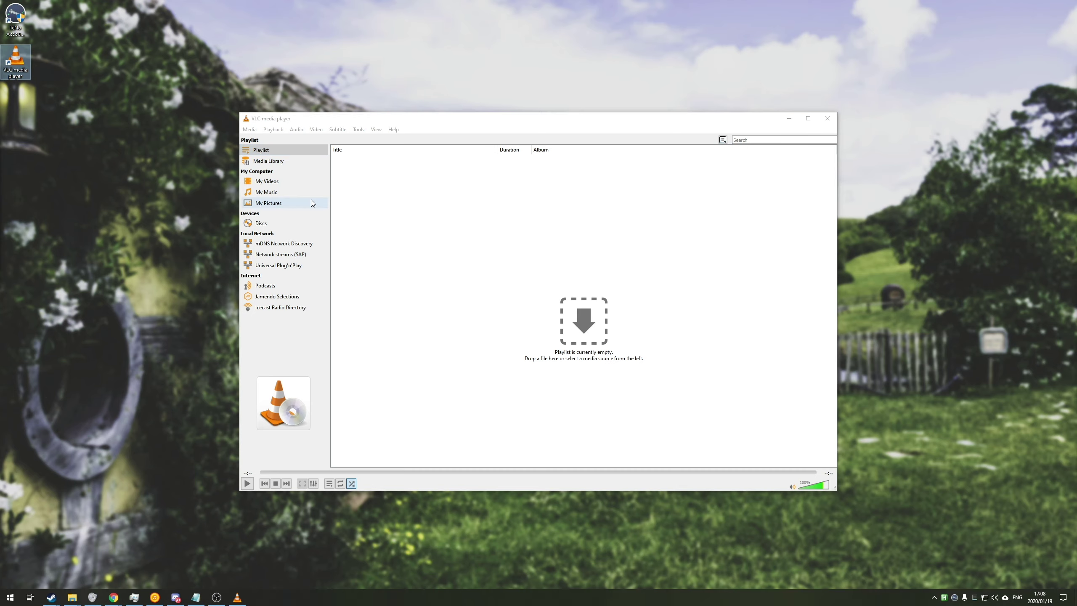
{"action": "left_click", "coordinate": [249, 130]}
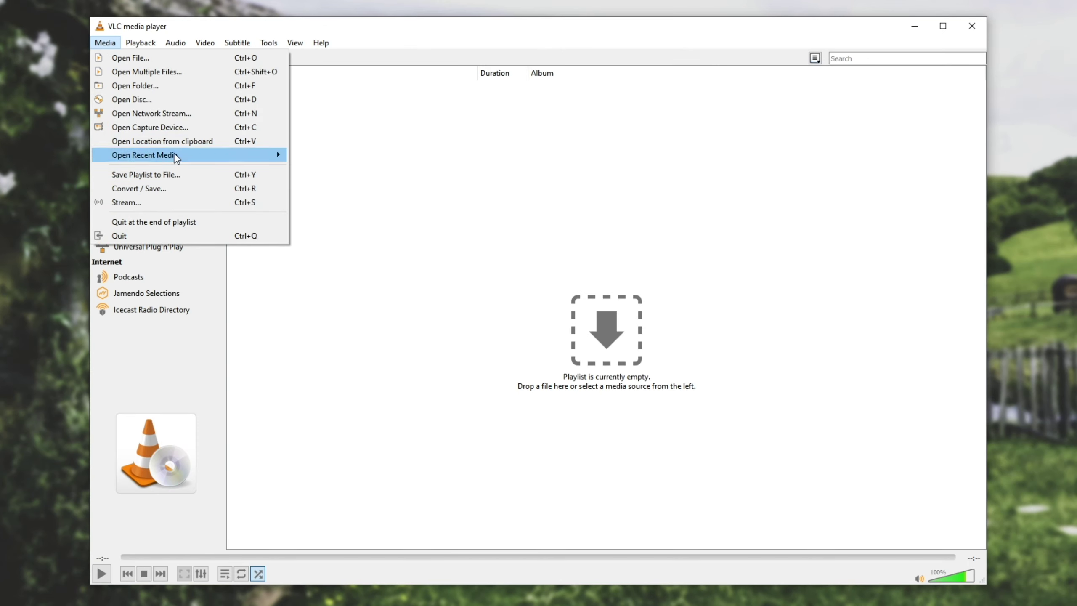
{"action": "left_click", "coordinate": [159, 193]}
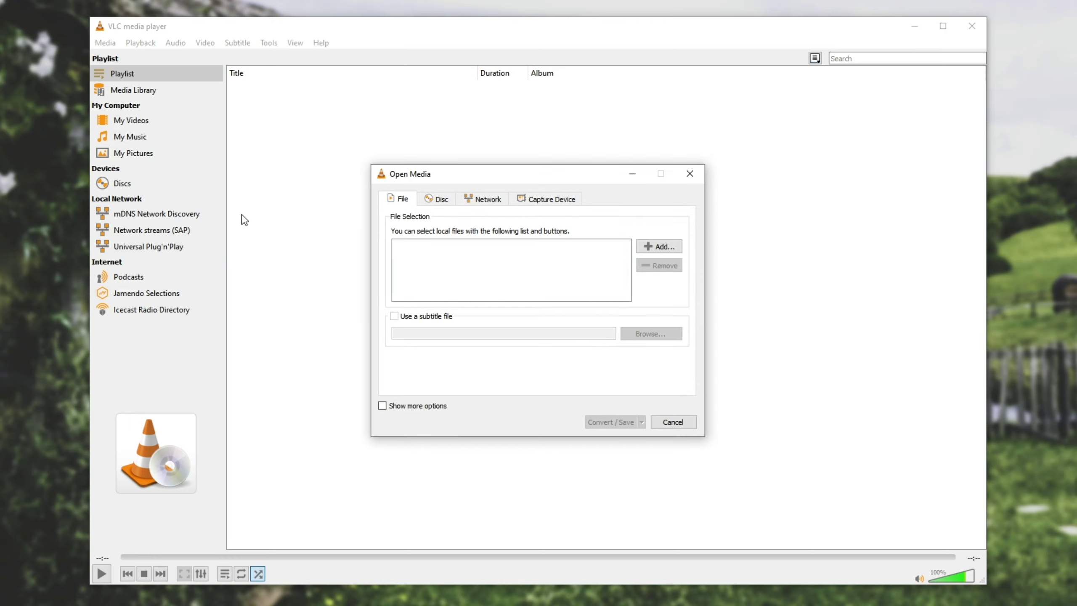
{"action": "left_click", "coordinate": [660, 247]}
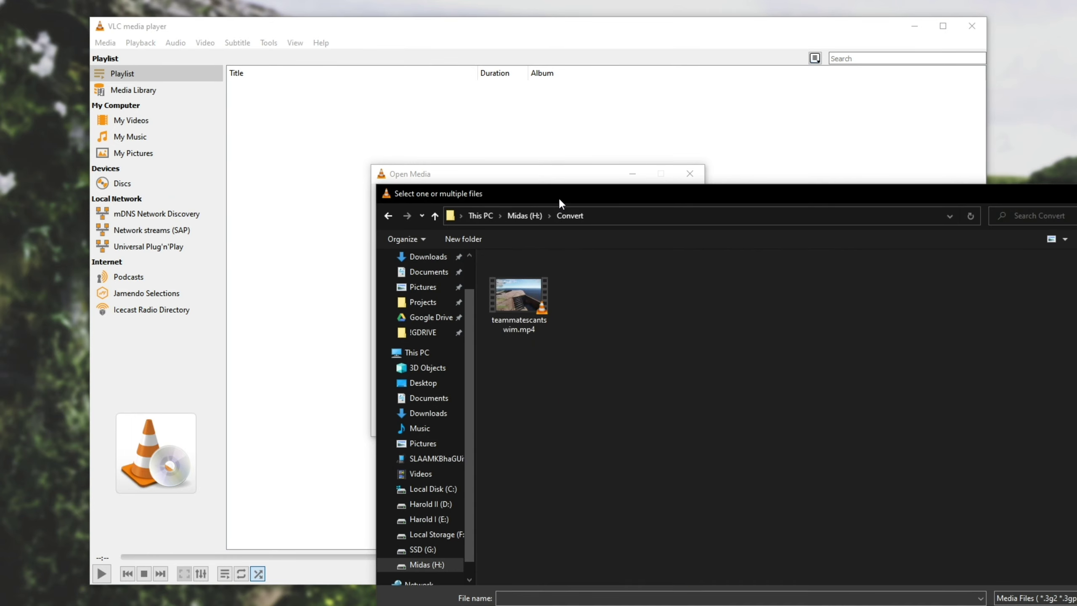
{"action": "double_click", "coordinate": [503, 313]}
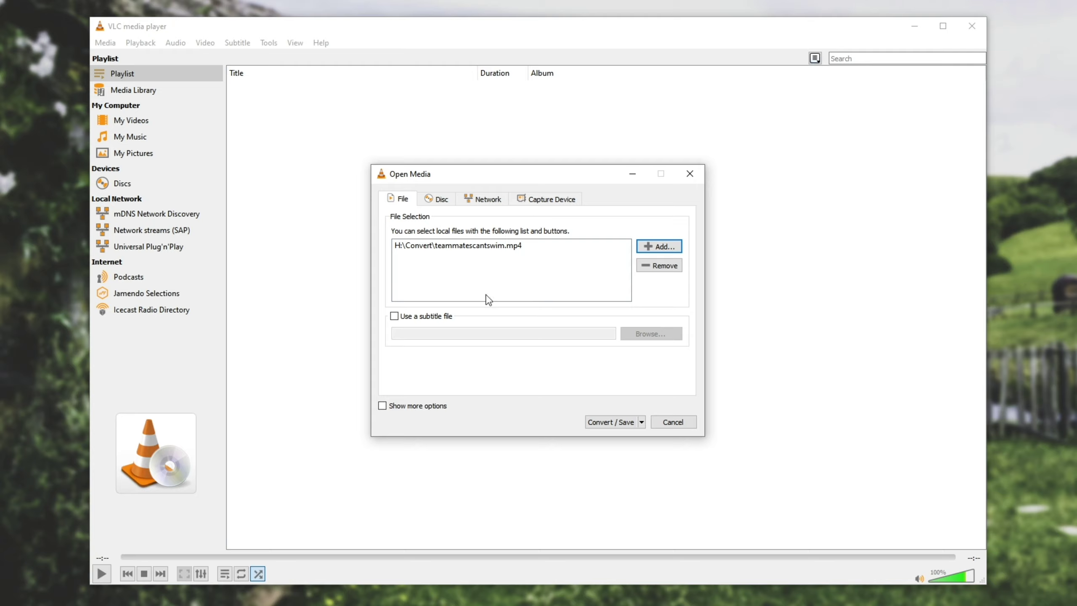
{"action": "left_click", "coordinate": [604, 421]}
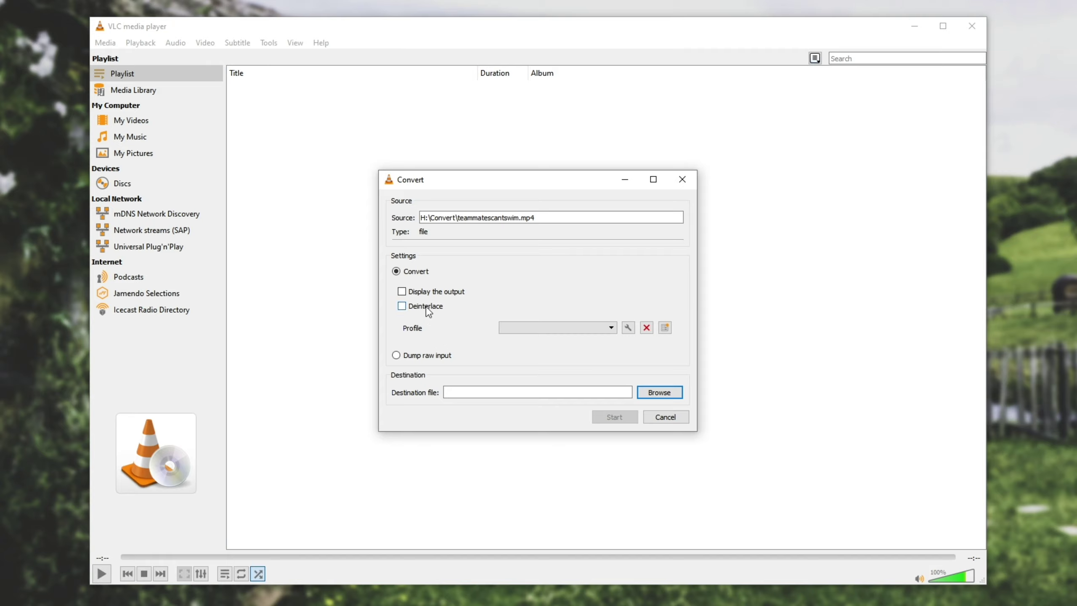
Choose the Video - H.264 + MP3 (MP4) profile for the conversion
{"action": "left_click", "coordinate": [538, 330]}
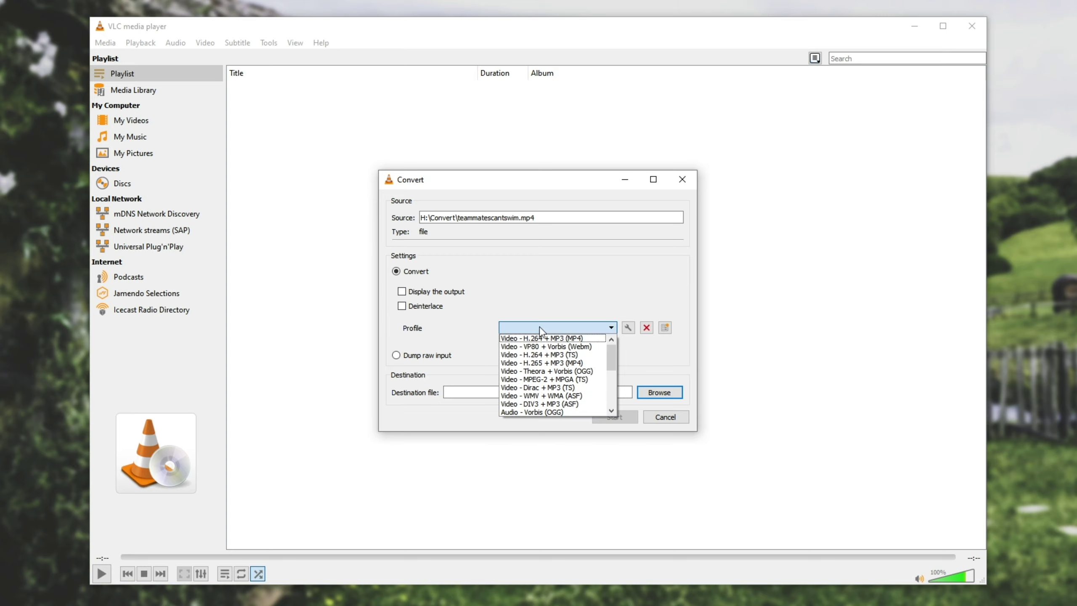
{"action": "left_click_drag", "start_coordinate": [612, 353], "coordinate": [611, 374]}
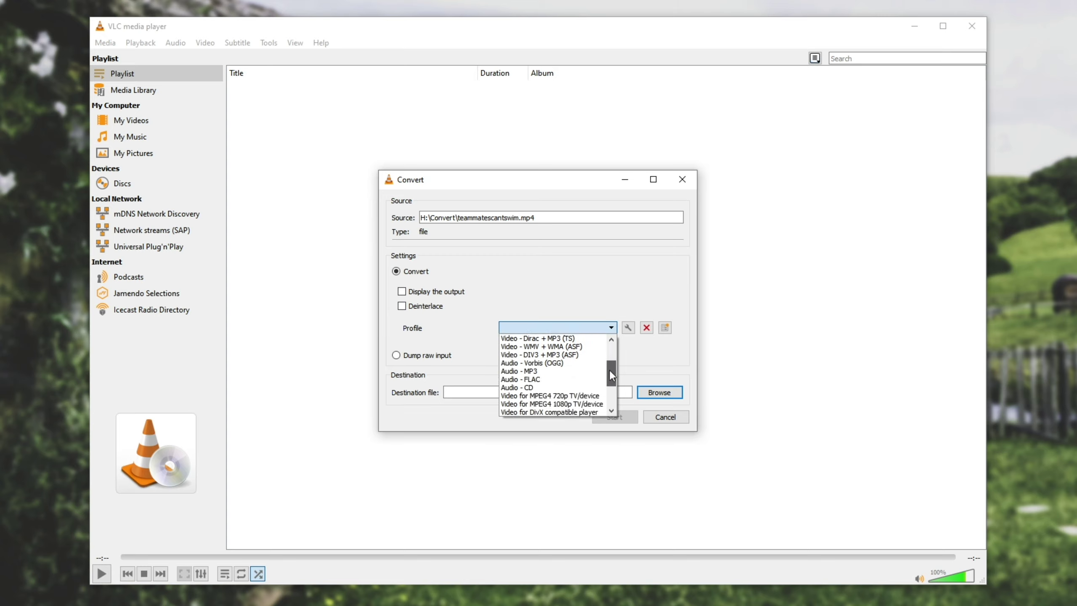
{"action": "scroll", "coordinate": [609, 375], "scroll_direction": "down", "scroll_amount": 1}
{"action": "scroll", "coordinate": [559, 373], "scroll_direction": "up", "scroll_amount": 3}
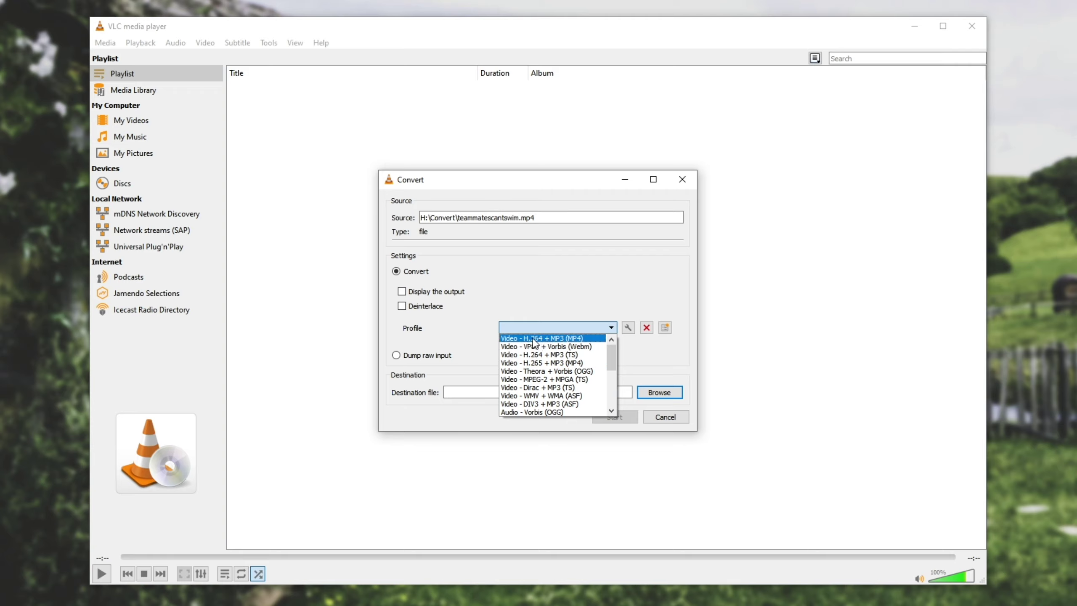
{"action": "left_click", "coordinate": [562, 338]}
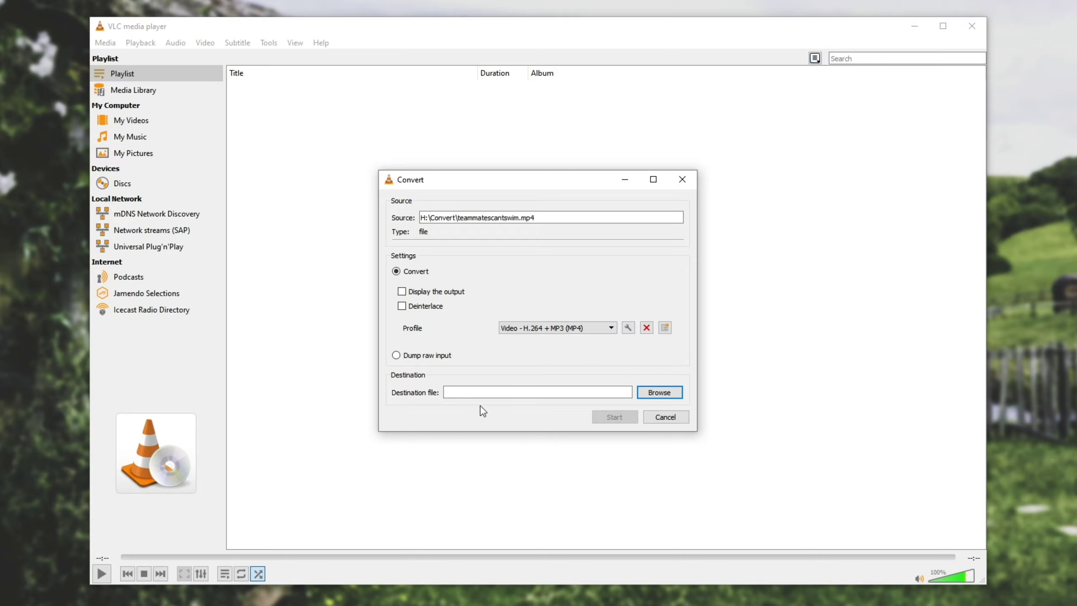
Set the destination to a new MP4 file named Exported in the H:\Convert folder
{"action": "left_click", "coordinate": [658, 393]}
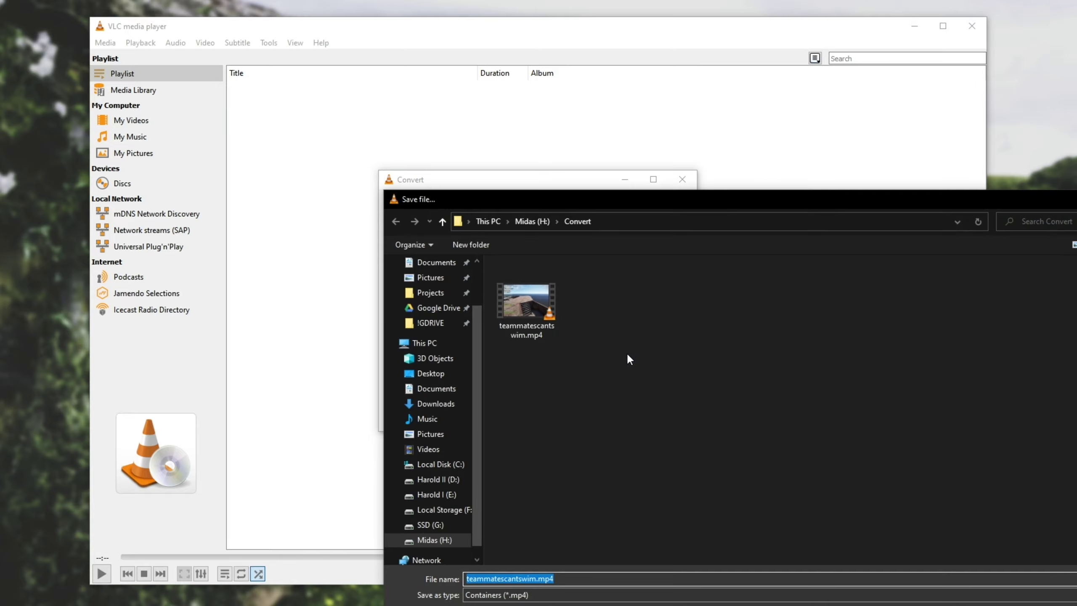
{"action": "left_click_drag", "start_coordinate": [571, 204], "coordinate": [495, 153]}
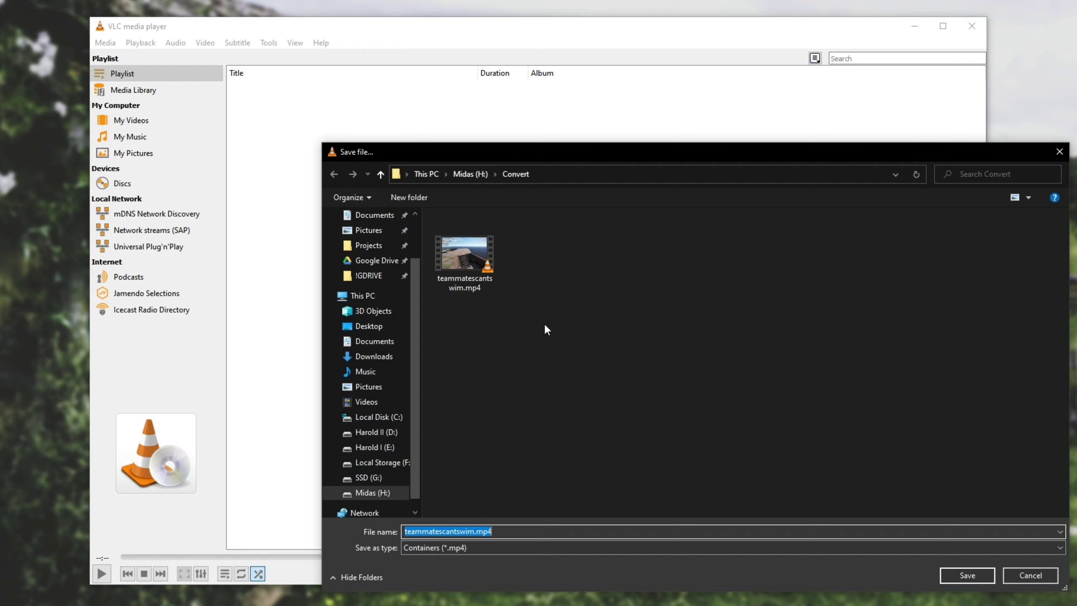
{"action": "type", "text": "Exporter"}
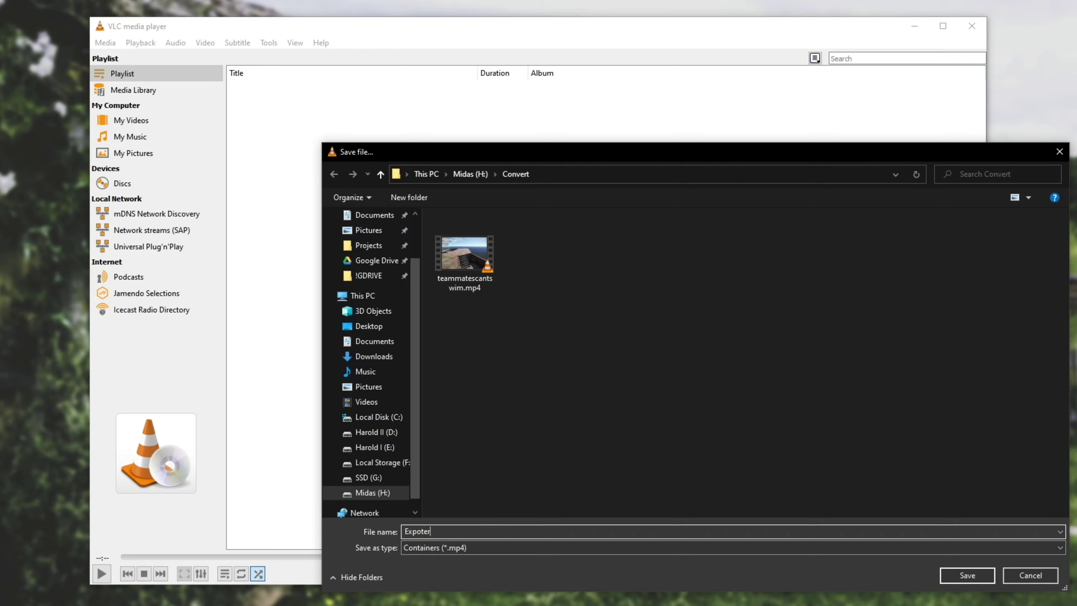
{"action": "type", "text": "d"}
{"action": "key", "text": "Return"}
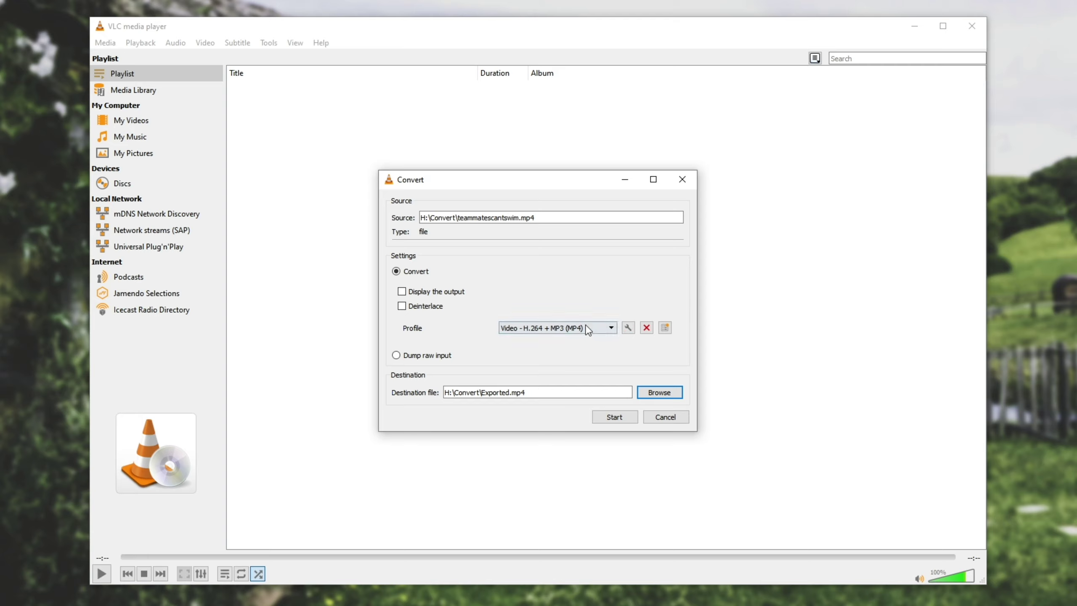
Open the selected conversion profile for editing and examine the video codec's bitrate, quality and frame rate parameters
{"action": "left_click", "coordinate": [627, 328]}
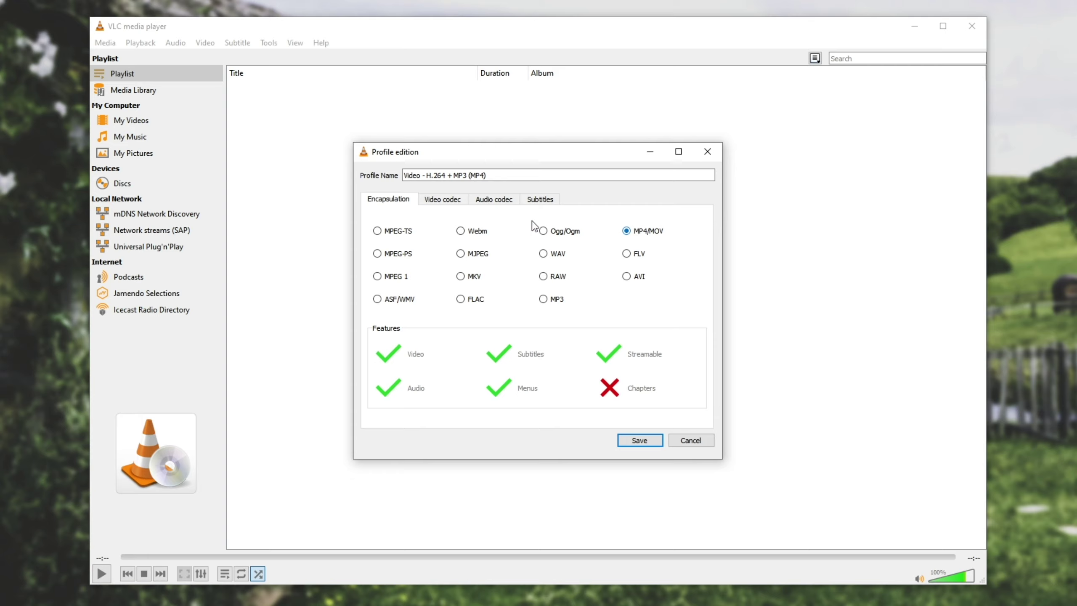
{"action": "left_click", "coordinate": [447, 203]}
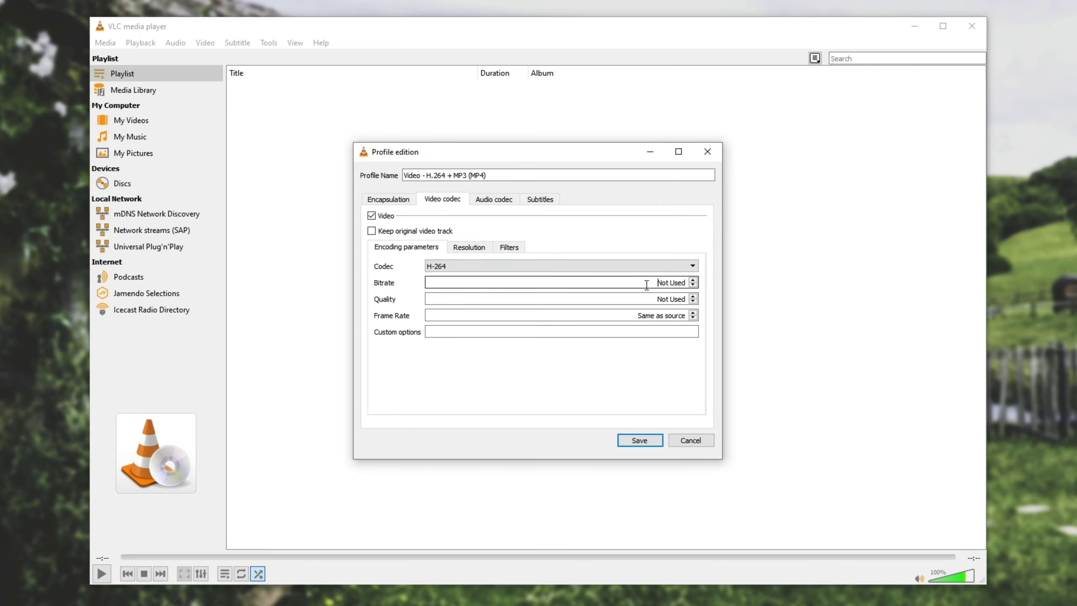
{"action": "left_click", "coordinate": [670, 283]}
{"action": "left_click", "coordinate": [654, 299]}
{"action": "left_click", "coordinate": [600, 315]}
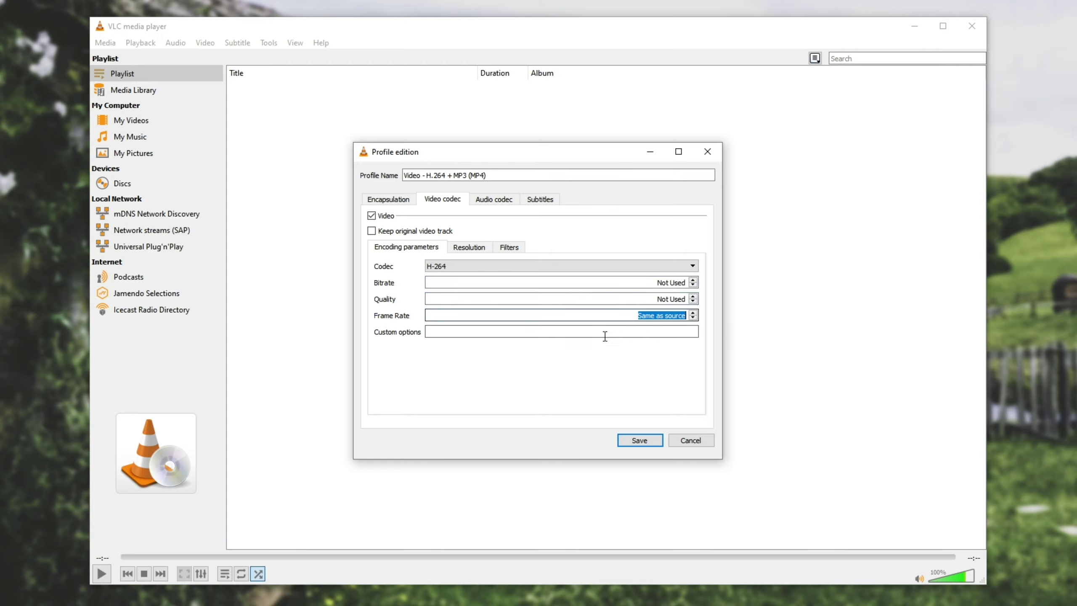
{"action": "left_click", "coordinate": [631, 335]}
{"action": "left_click", "coordinate": [626, 315]}
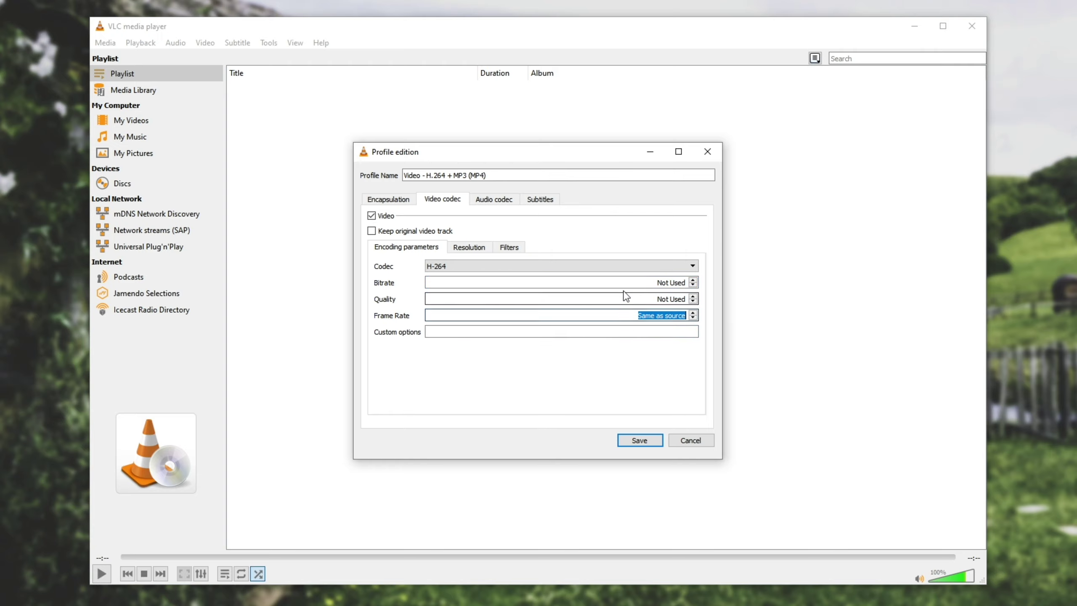
{"action": "left_click", "coordinate": [625, 299]}
{"action": "left_click", "coordinate": [624, 280]}
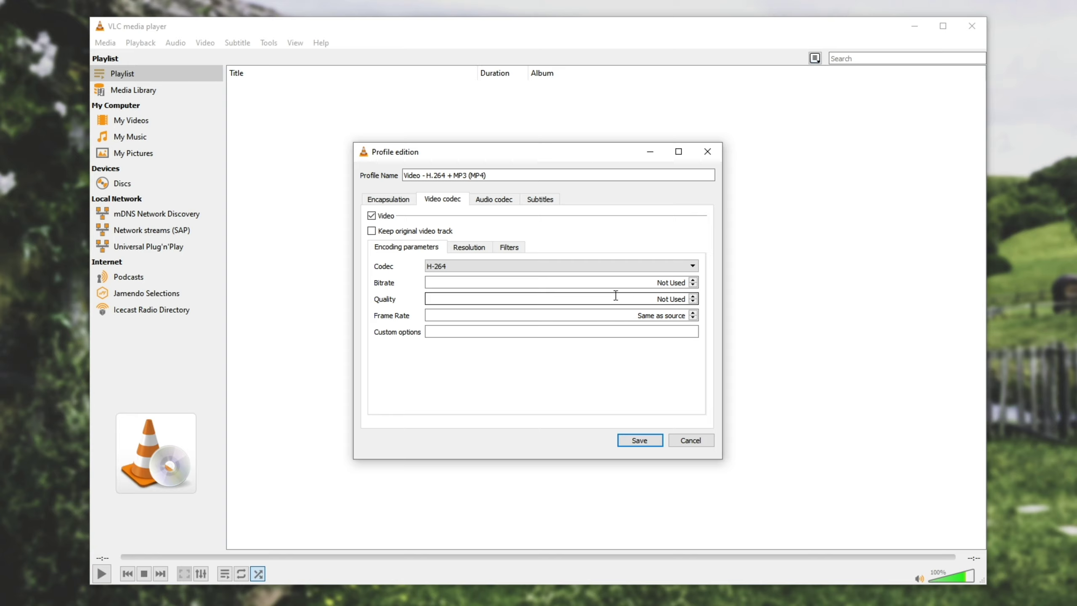
Try a video encoding quality of 70 and reset the quality to Not Used
{"action": "left_click", "coordinate": [693, 297]}
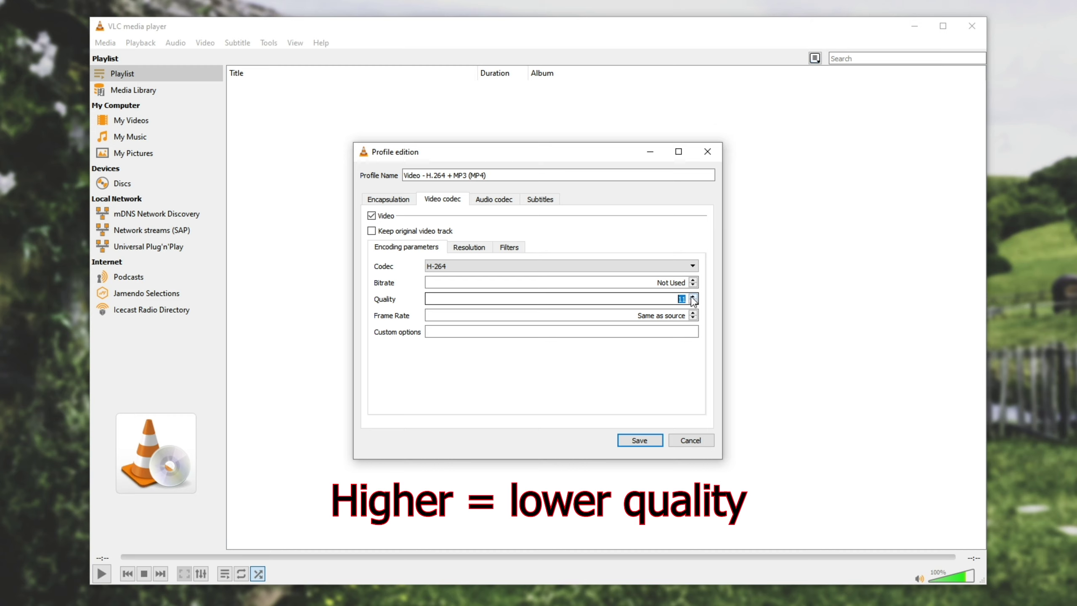
{"action": "left_click", "coordinate": [693, 298]}
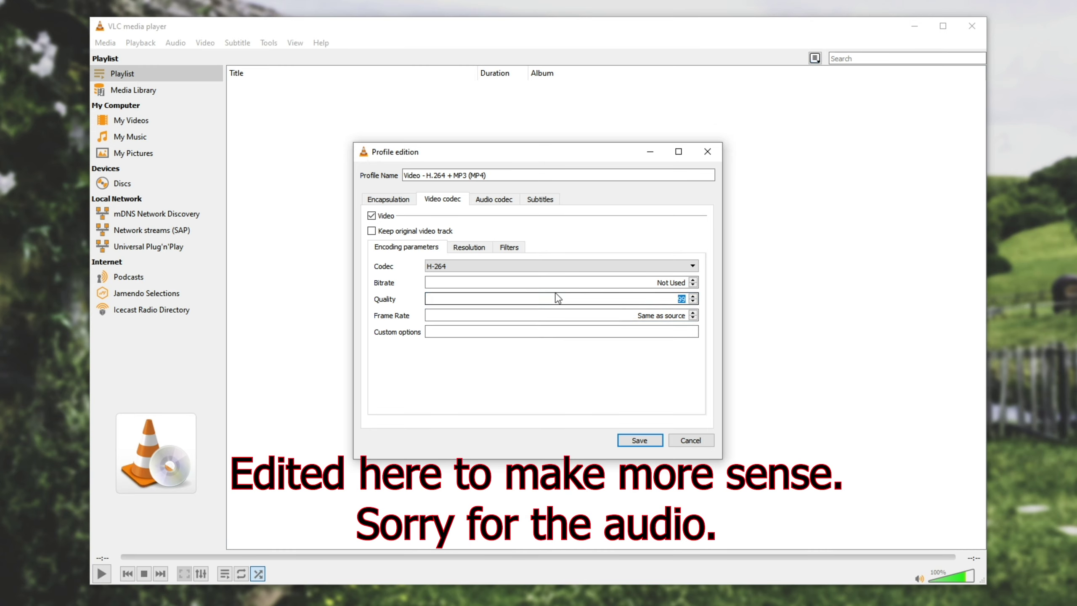
{"action": "type", "text": "70"}
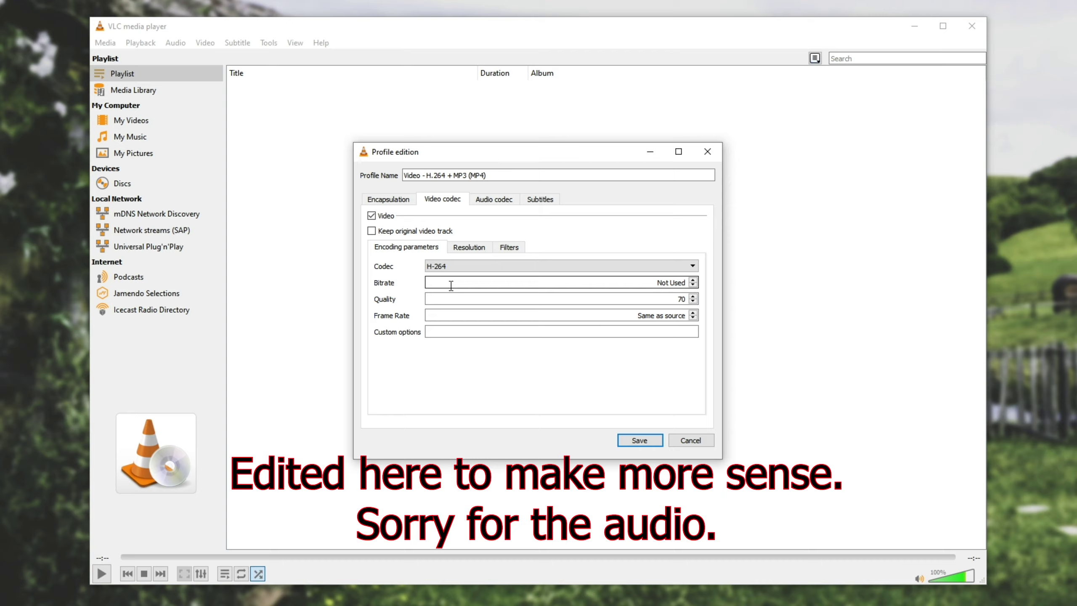
{"action": "left_click", "coordinate": [692, 301]}
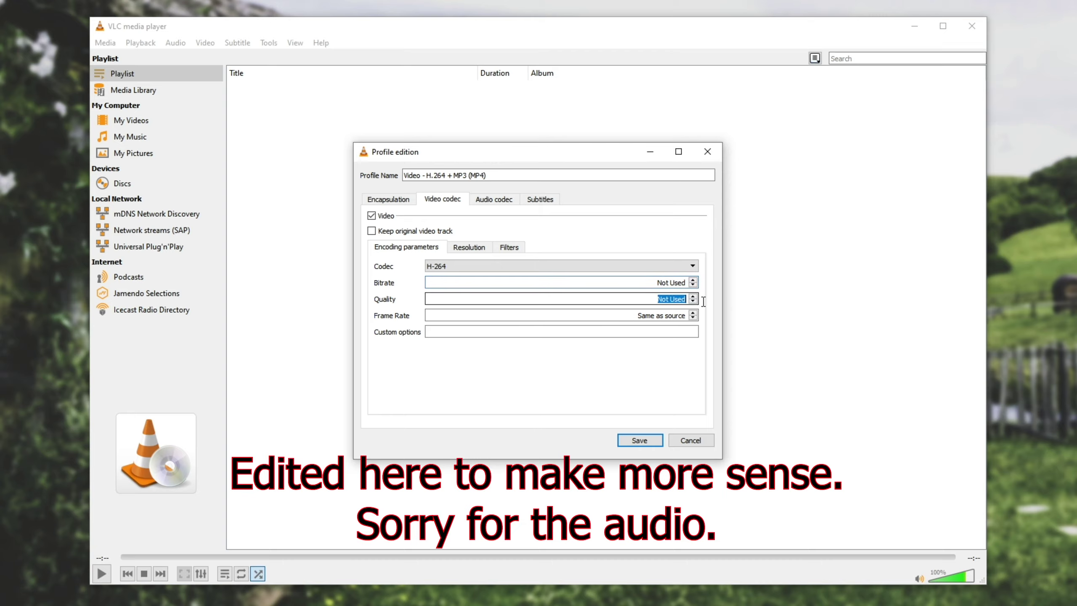
Set the profile's video frame size to 1920 px wide and 1080 px high
{"action": "left_click", "coordinate": [459, 250]}
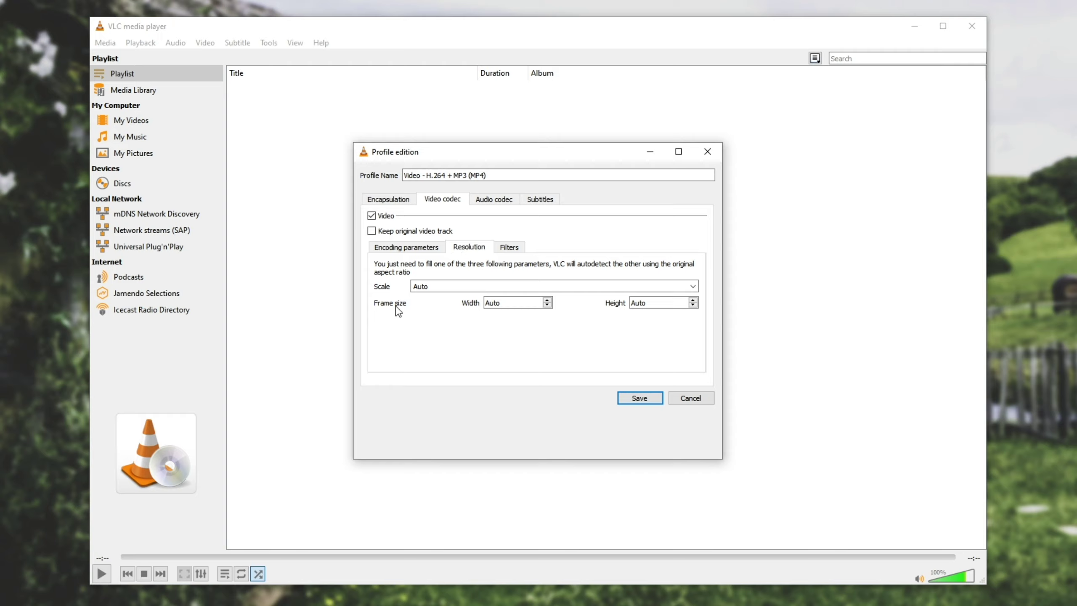
{"action": "double_click", "coordinate": [513, 303]}
{"action": "type", "text": "1920"}
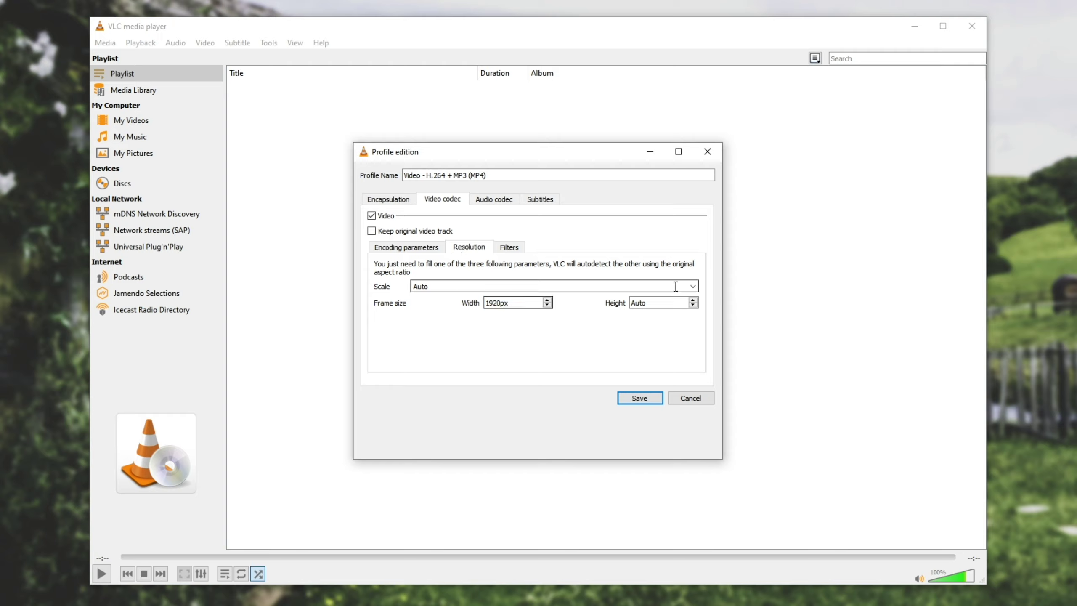
{"action": "double_click", "coordinate": [658, 303]}
{"action": "type", "text": "1080"}
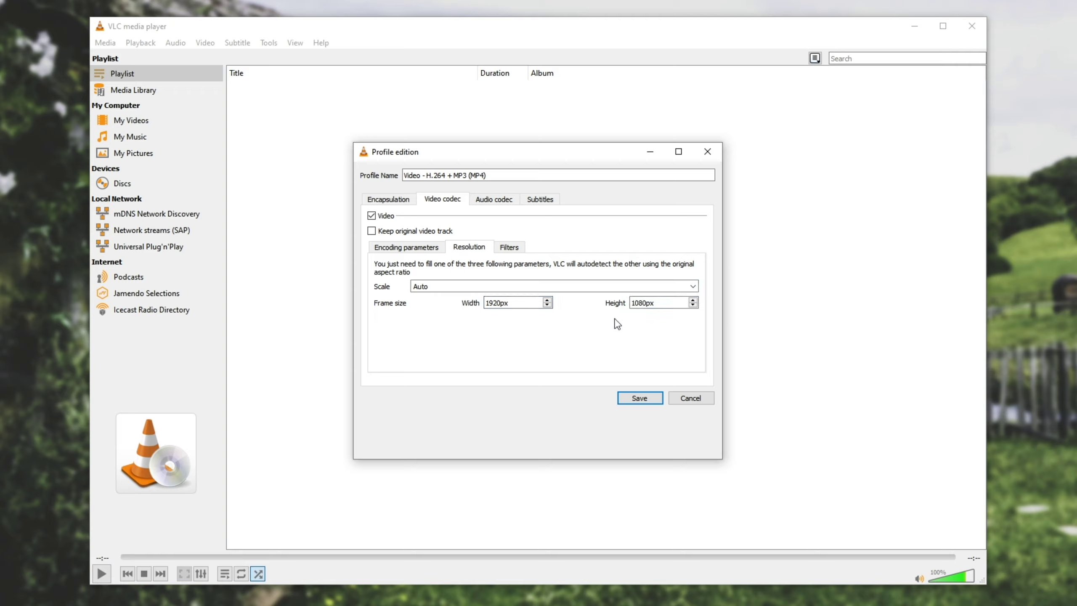
Change the profile's video frame size to 2560 px wide and 1440 px high
{"action": "double_click", "coordinate": [514, 305]}
{"action": "type", "text": "2560"}
{"action": "key", "text": "Tab"}
{"action": "key", "text": "ctrl+a"}
{"action": "type", "text": "1440"}
Set the video frame size back to 1920 by 1080 px, with the resolution scale on Auto
{"action": "double_click", "coordinate": [498, 303]}
{"action": "type", "text": "1920"}
{"action": "key", "text": "Tab"}
{"action": "type", "text": "10"}
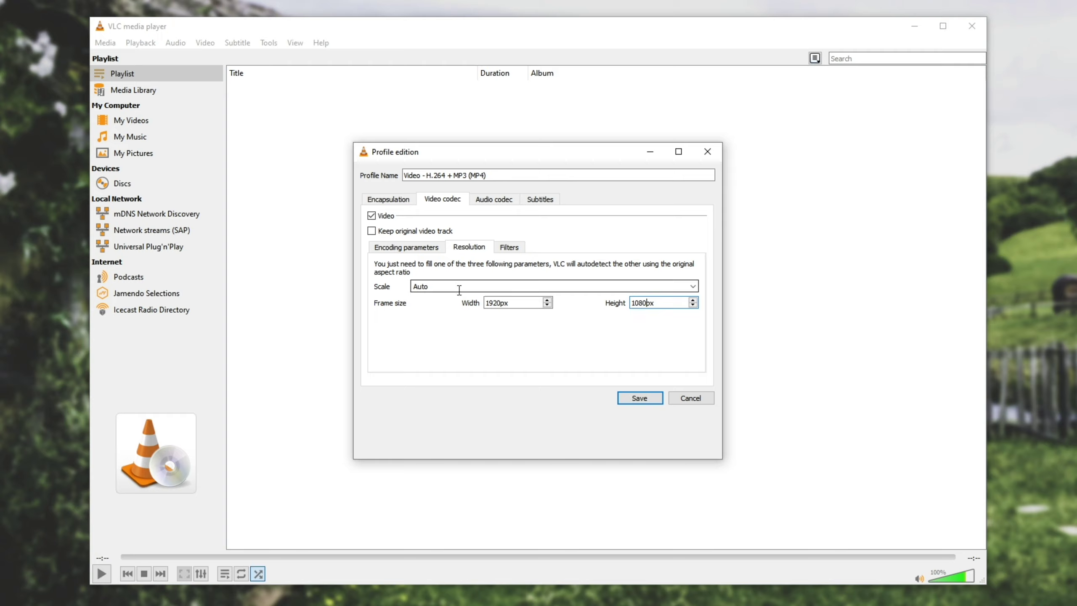
{"action": "left_click", "coordinate": [692, 286]}
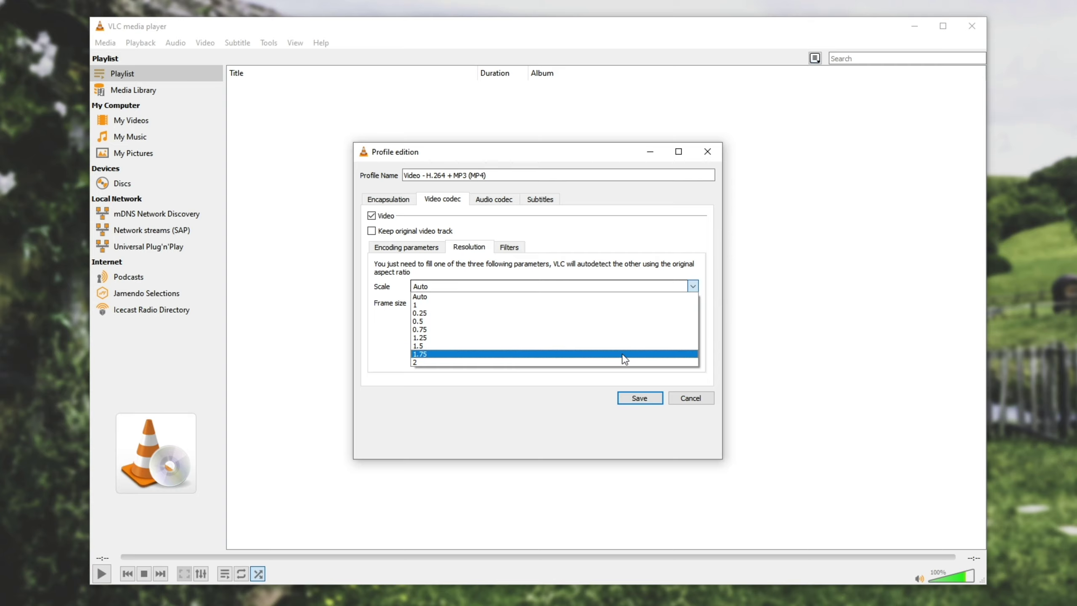
{"action": "left_click", "coordinate": [593, 296]}
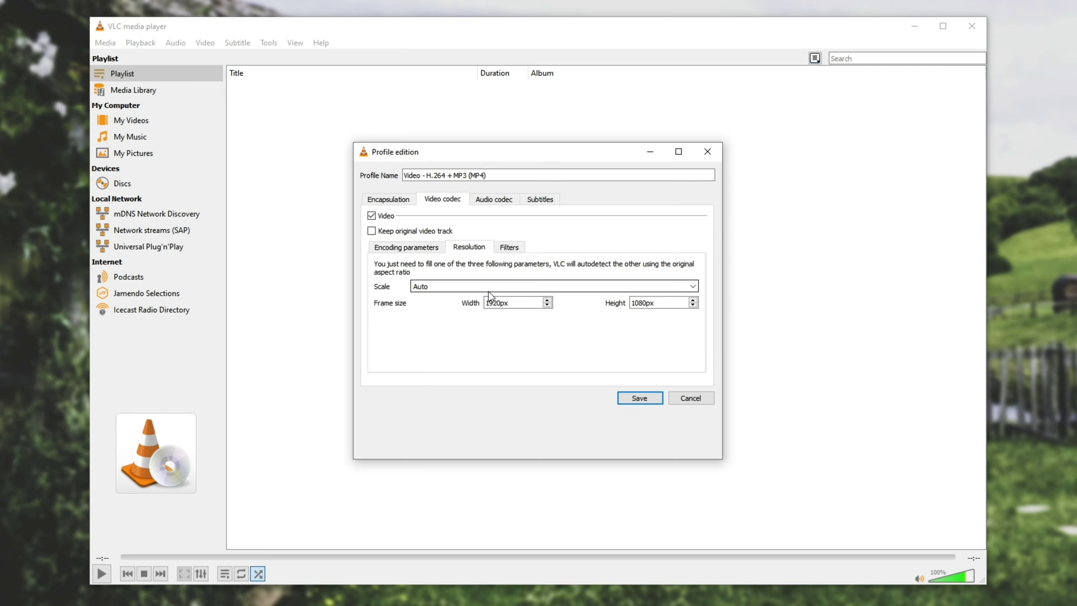
Look through the video filters available for the conversion profile
{"action": "left_click", "coordinate": [507, 247]}
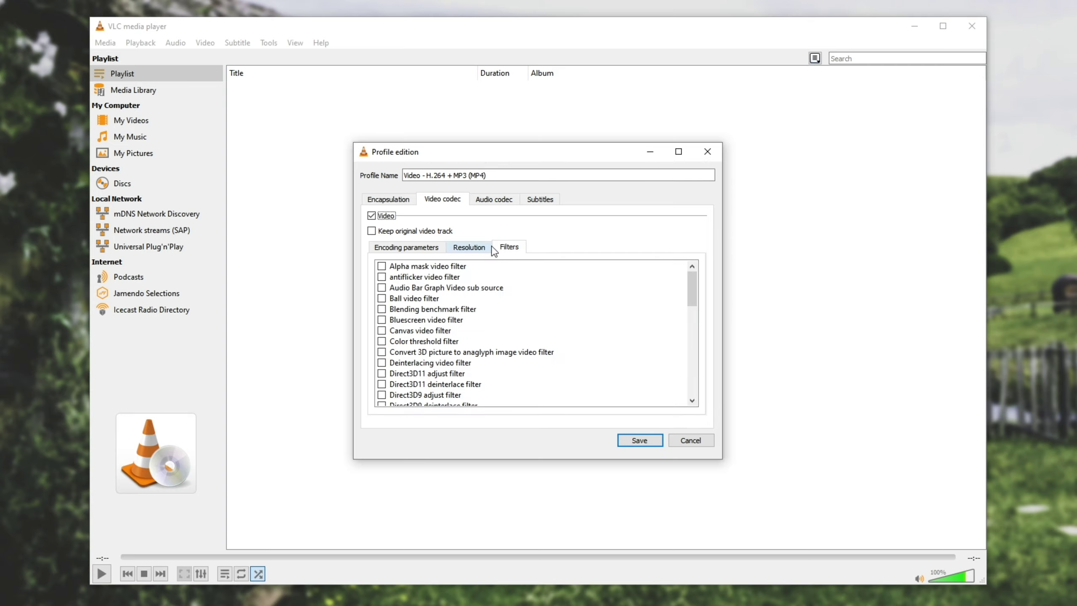
{"action": "mouse_move", "coordinate": [696, 299]}
{"action": "left_mouse_down"}
{"action": "mouse_move", "coordinate": [697, 388]}
{"action": "mouse_move", "coordinate": [702, 286]}
{"action": "left_mouse_up"}
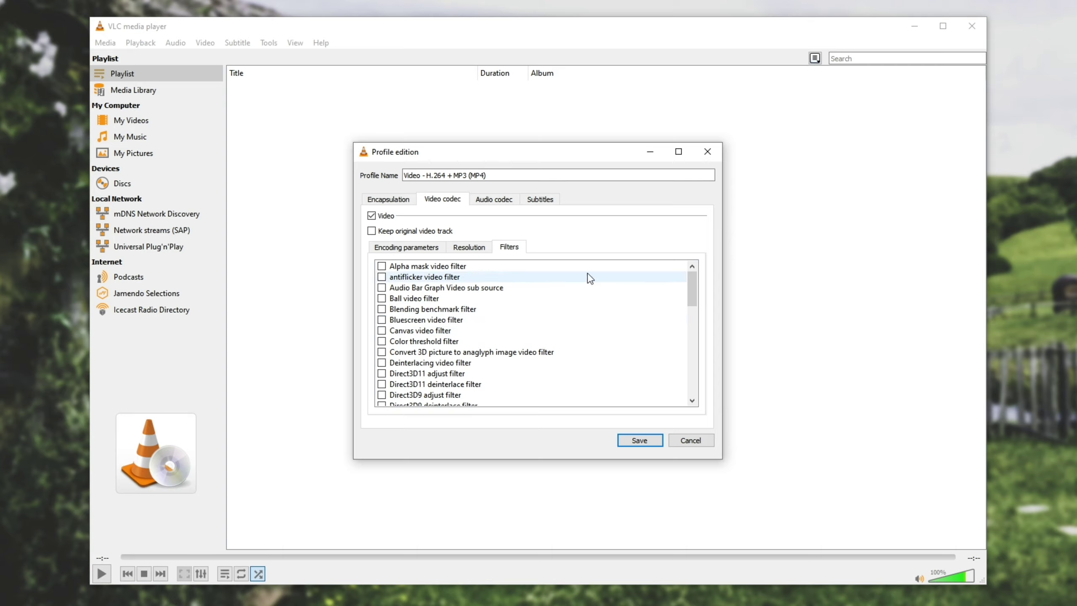
Set the profile's audio sample rate to 48000 Hz, with MPEG Audio as the codec
{"action": "left_click", "coordinate": [486, 202]}
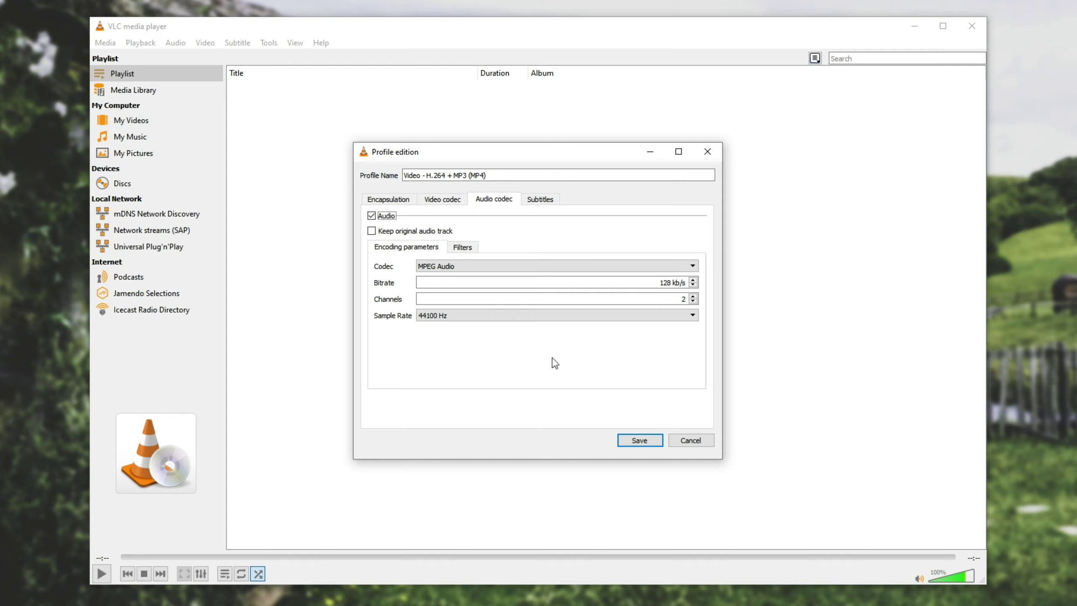
{"action": "left_click", "coordinate": [488, 320]}
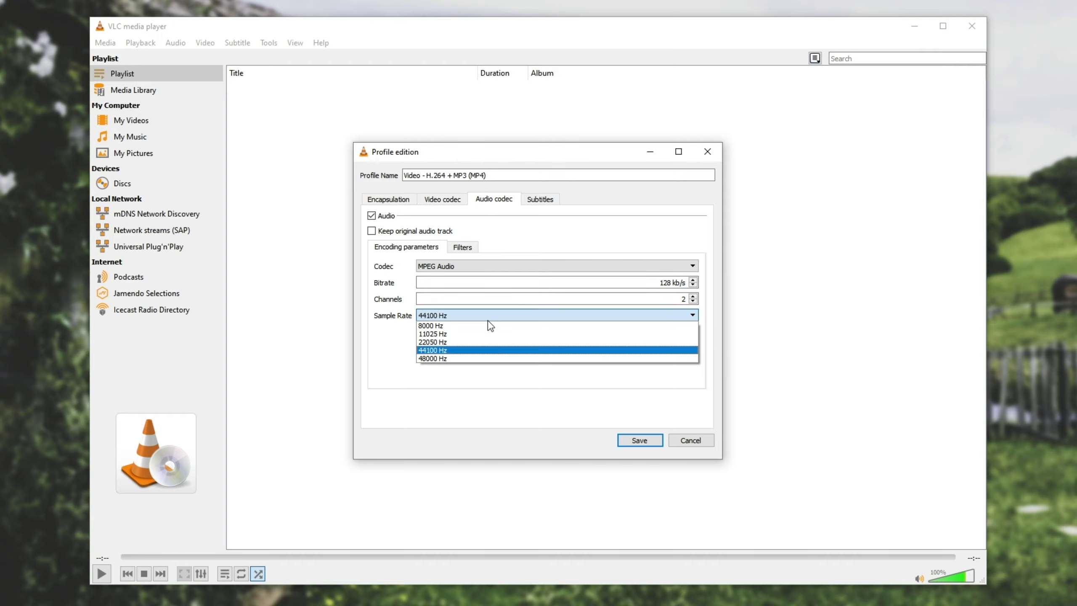
{"action": "left_click", "coordinate": [471, 361]}
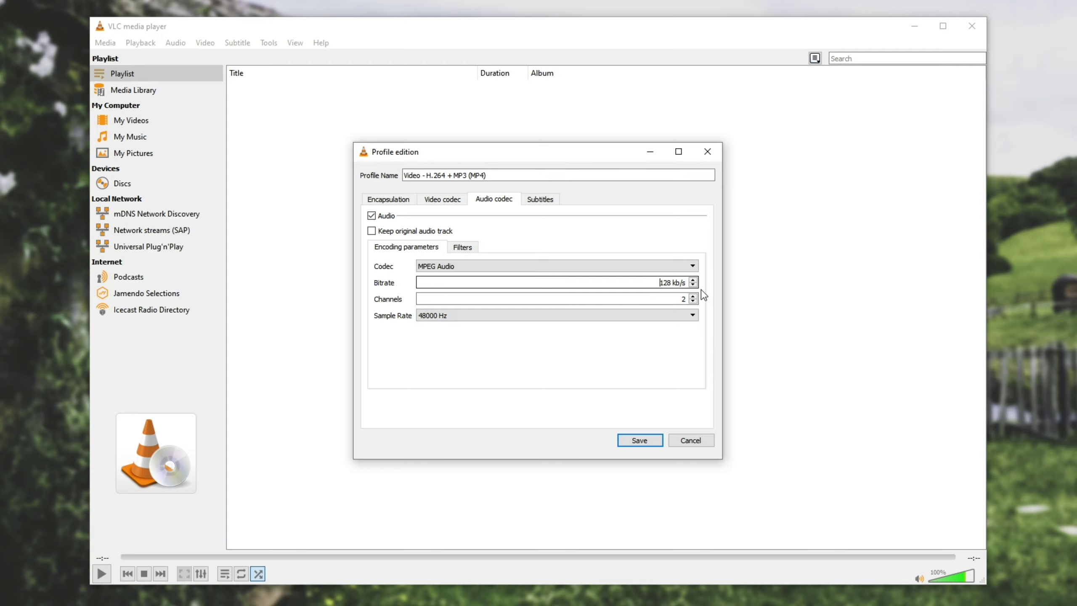
{"action": "left_click", "coordinate": [657, 269]}
{"action": "left_click", "coordinate": [505, 278]}
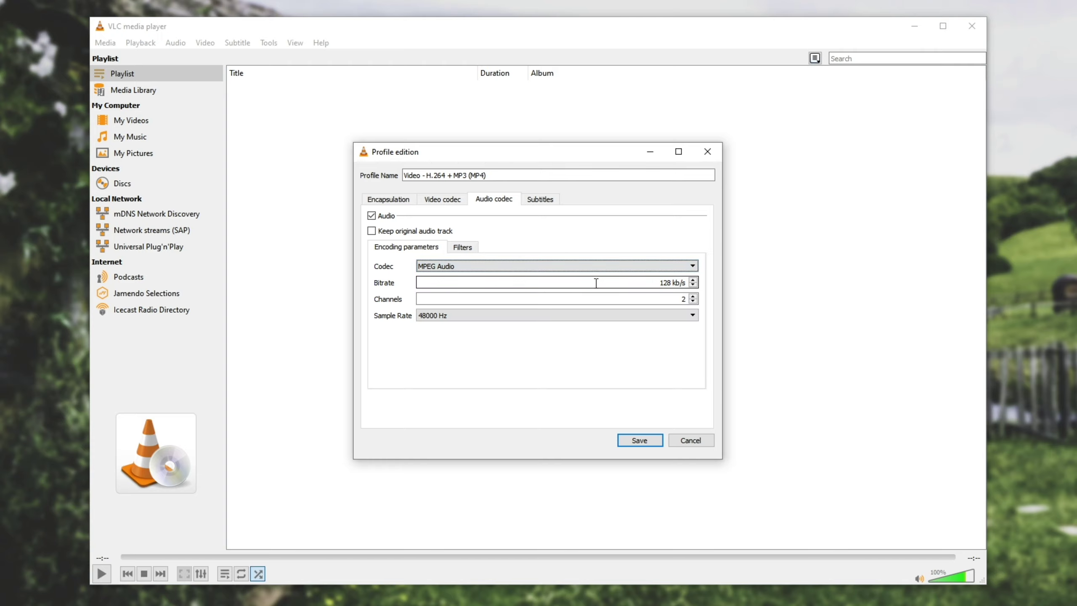
Set the profile's audio bitrate to 512 kb/s and keep 2 channels
{"action": "left_click", "coordinate": [691, 282]}
{"action": "left_click_drag", "start_coordinate": [693, 283], "coordinate": [693, 283]}
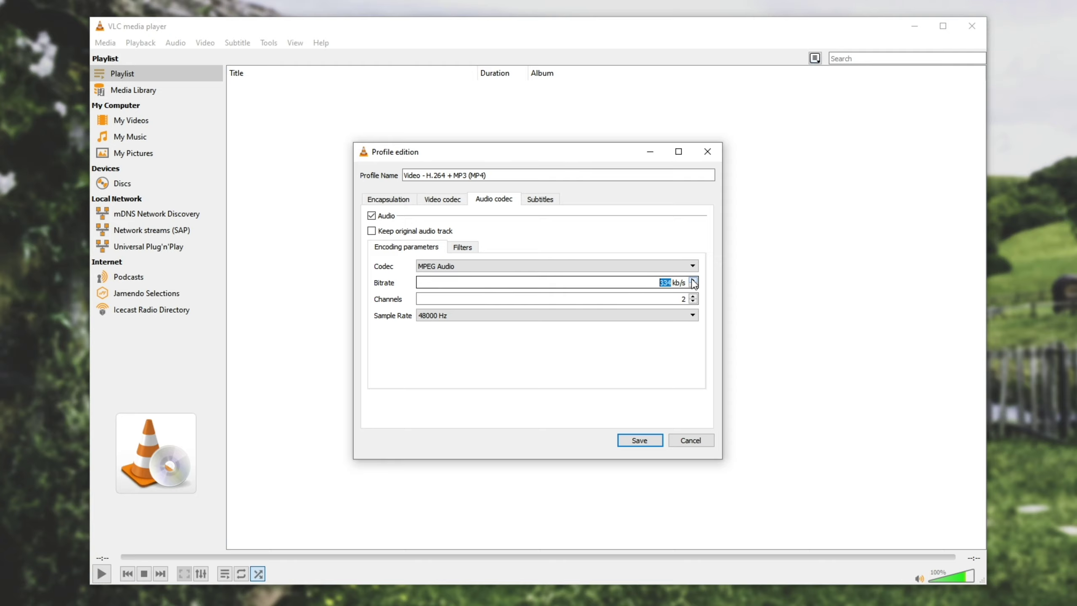
{"action": "type", "text": "99"}
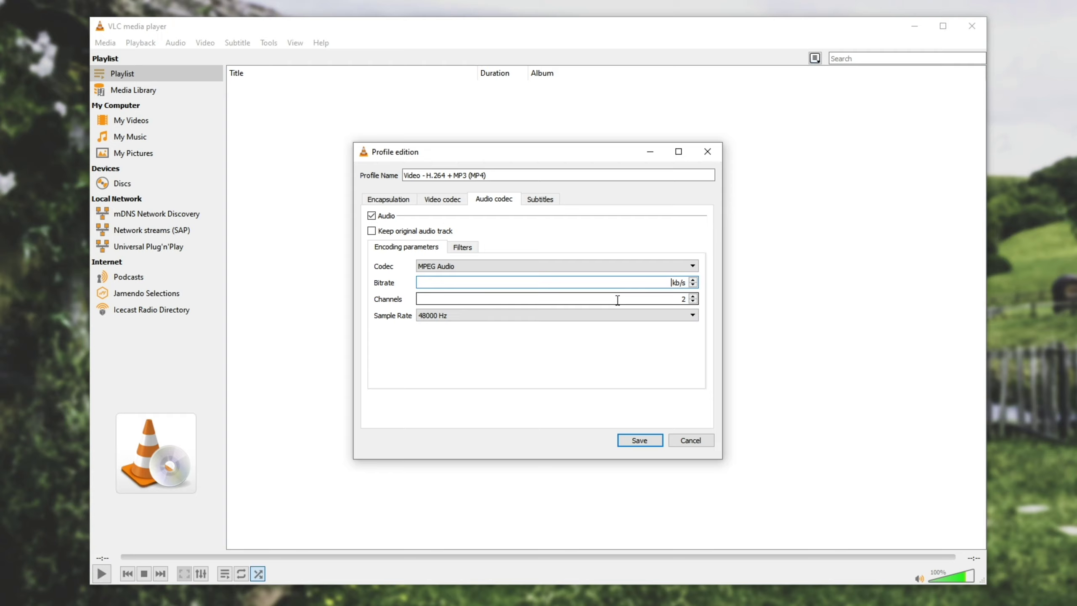
{"action": "left_click", "coordinate": [693, 285]}
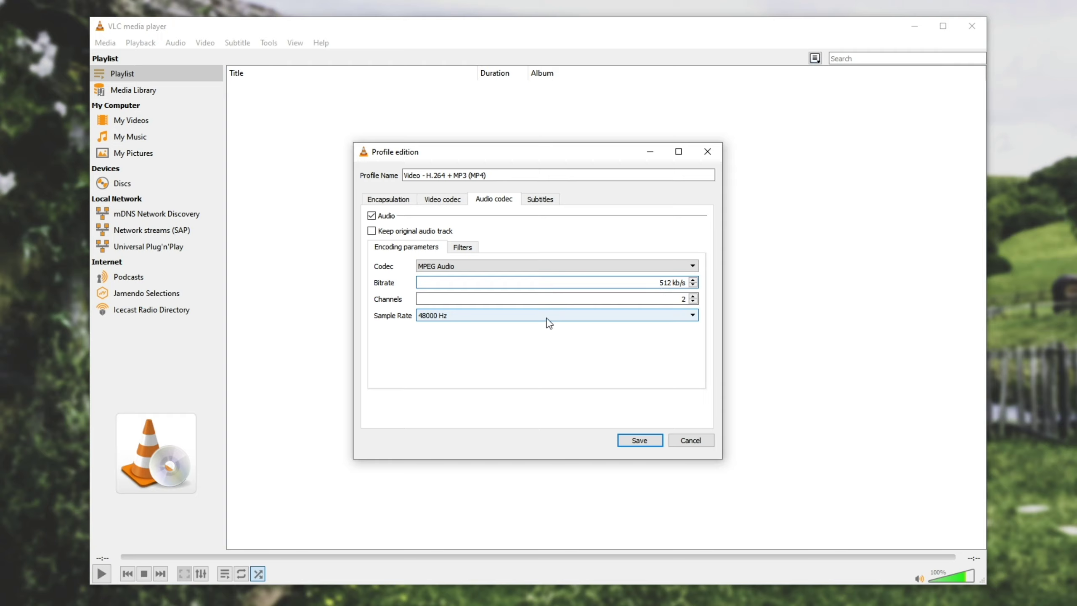
{"action": "left_click", "coordinate": [441, 299]}
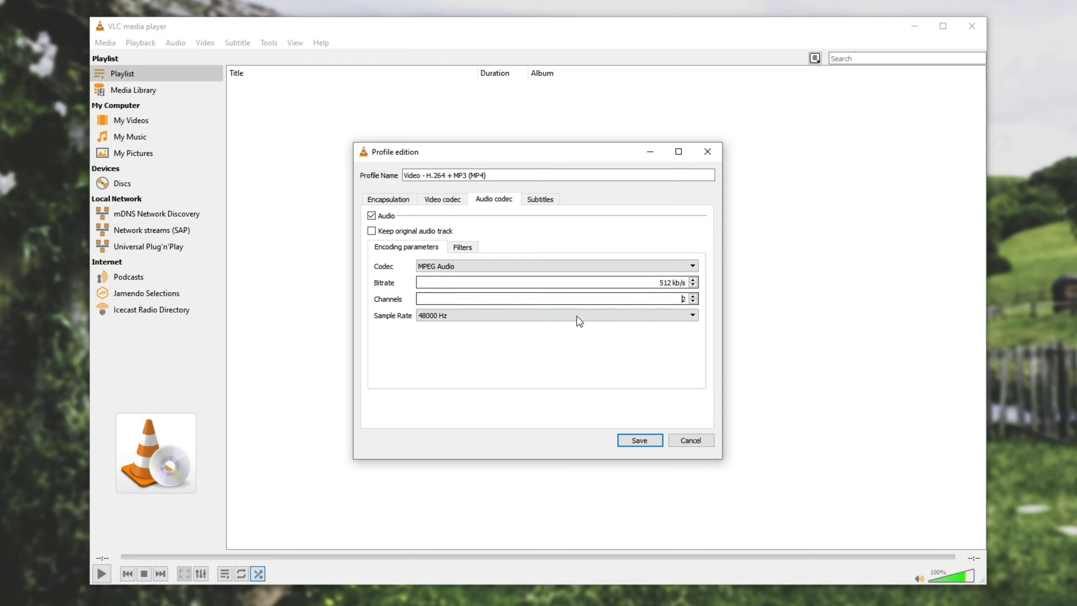
{"action": "left_click", "coordinate": [536, 299]}
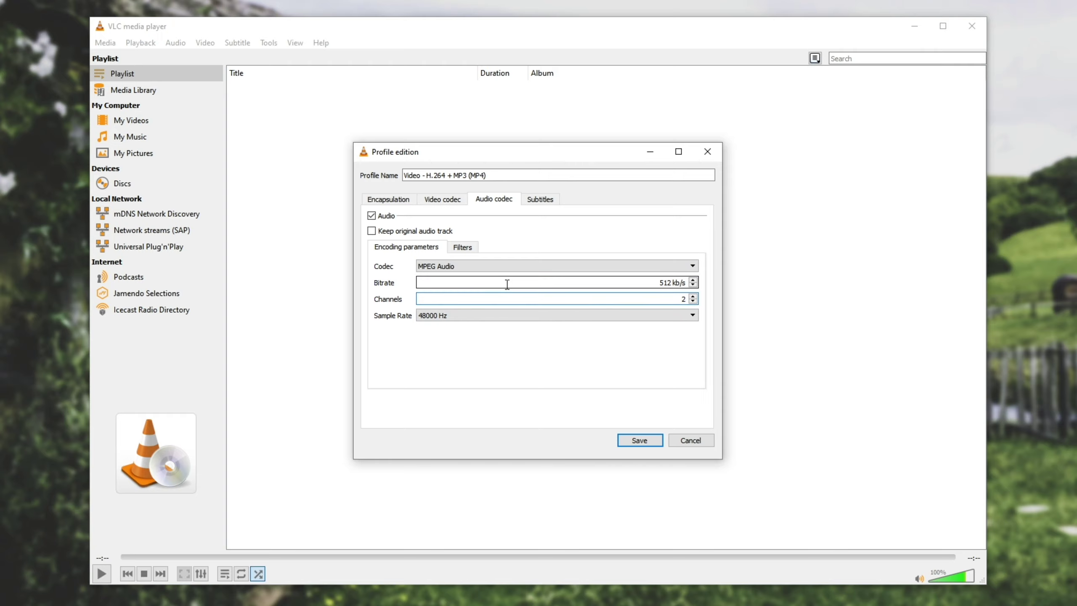
Try out the option for keeping the original audio track and look through the available audio filters
{"action": "left_click", "coordinate": [377, 232]}
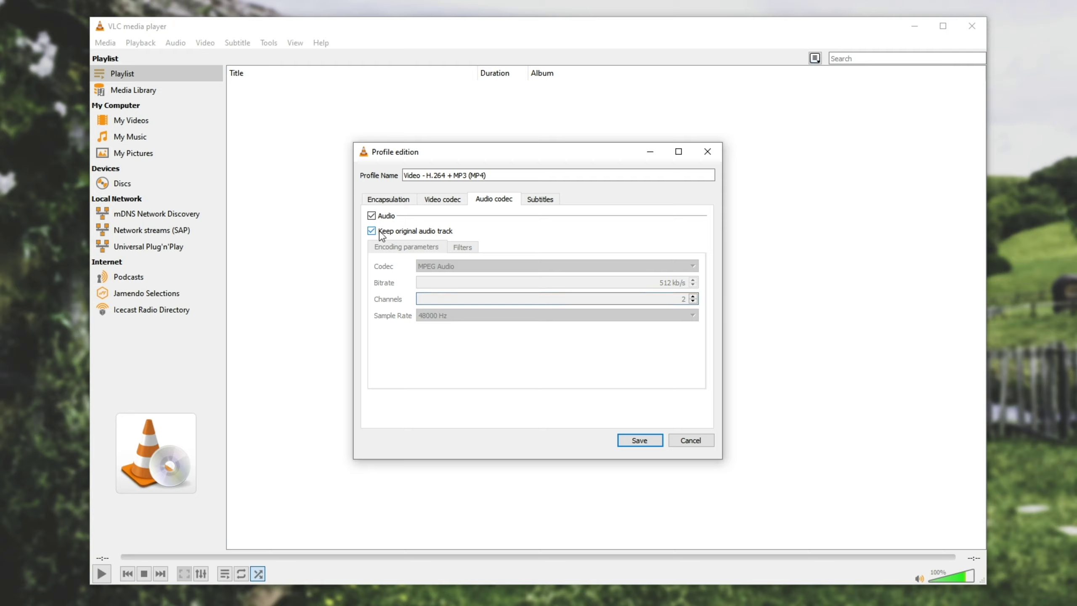
{"action": "left_click", "coordinate": [380, 234]}
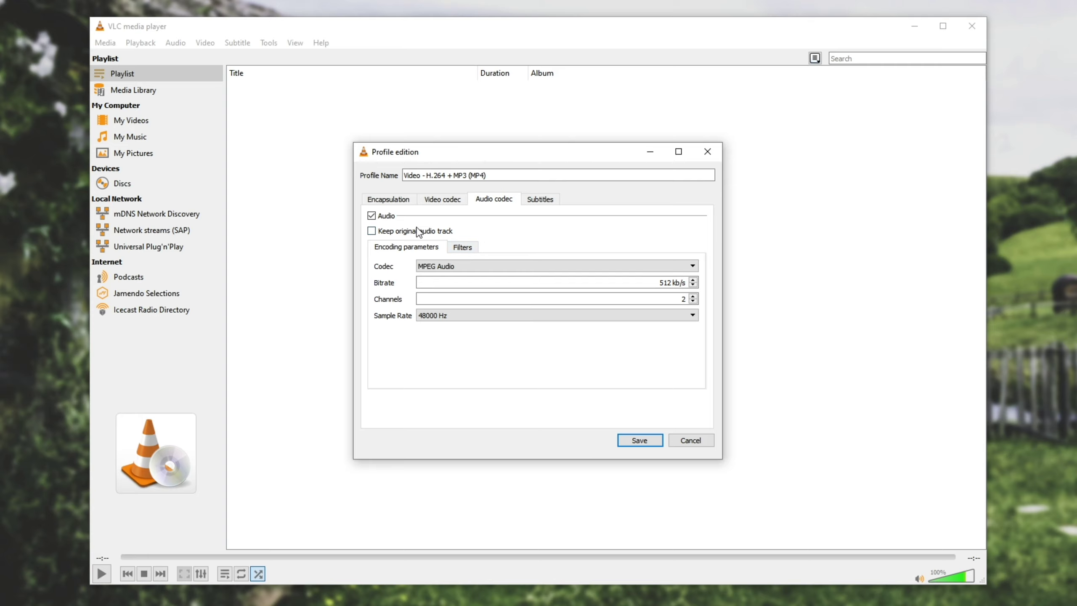
{"action": "left_click", "coordinate": [463, 247]}
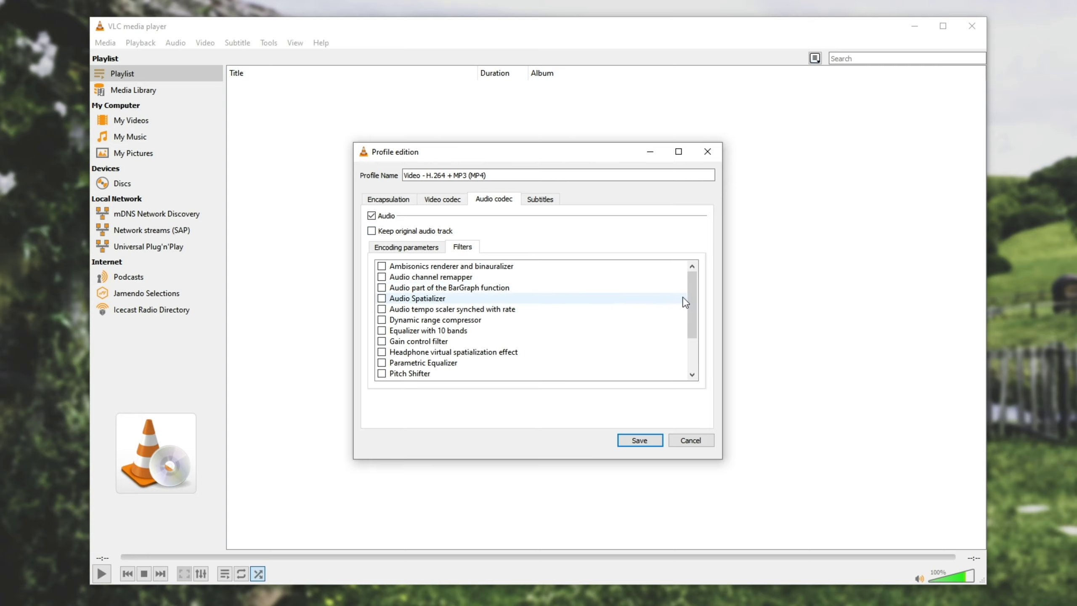
{"action": "left_click_drag", "start_coordinate": [692, 301], "coordinate": [684, 260]}
{"action": "left_click", "coordinate": [437, 249]}
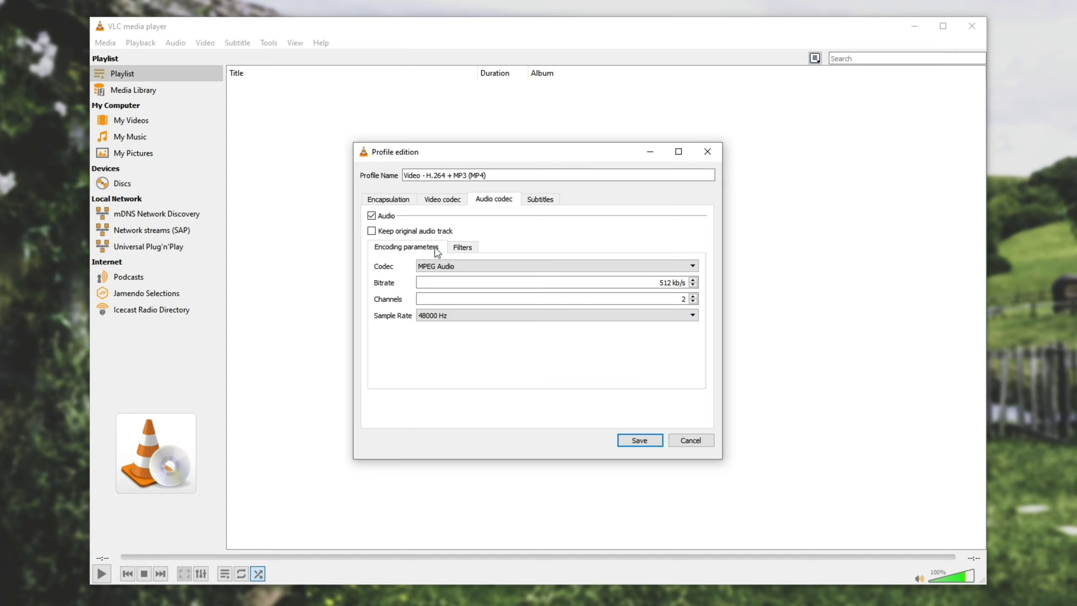
Keep the original audio track in the conversion profile, with audio enabled
{"action": "left_click", "coordinate": [376, 232]}
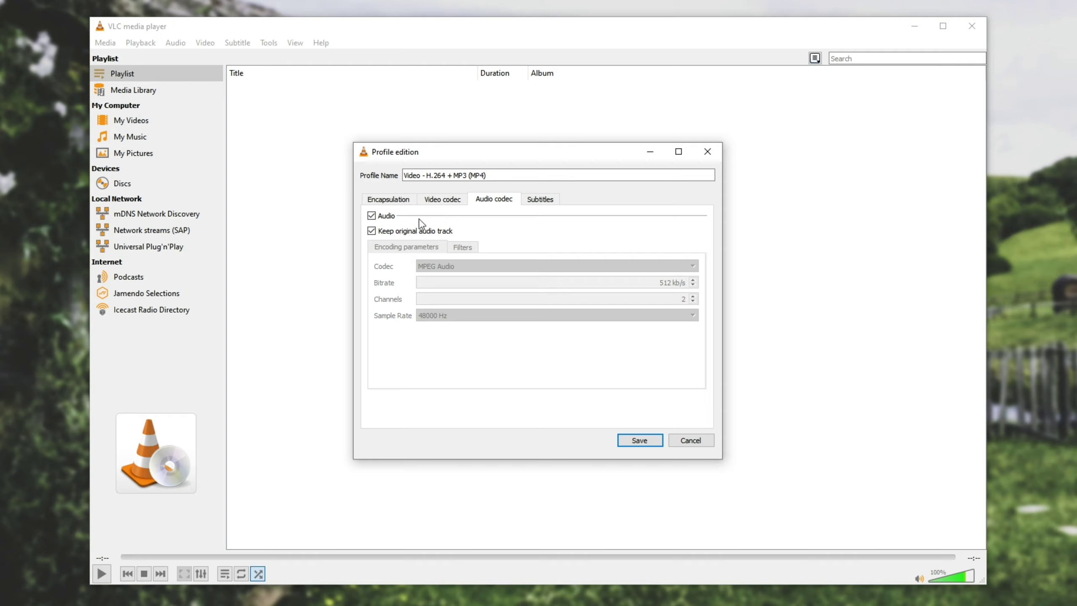
{"action": "left_click", "coordinate": [378, 217]}
{"action": "left_click", "coordinate": [386, 216]}
Check the profile's subtitle codec and overlay options, leaving subtitles disabled
{"action": "left_click", "coordinate": [543, 201]}
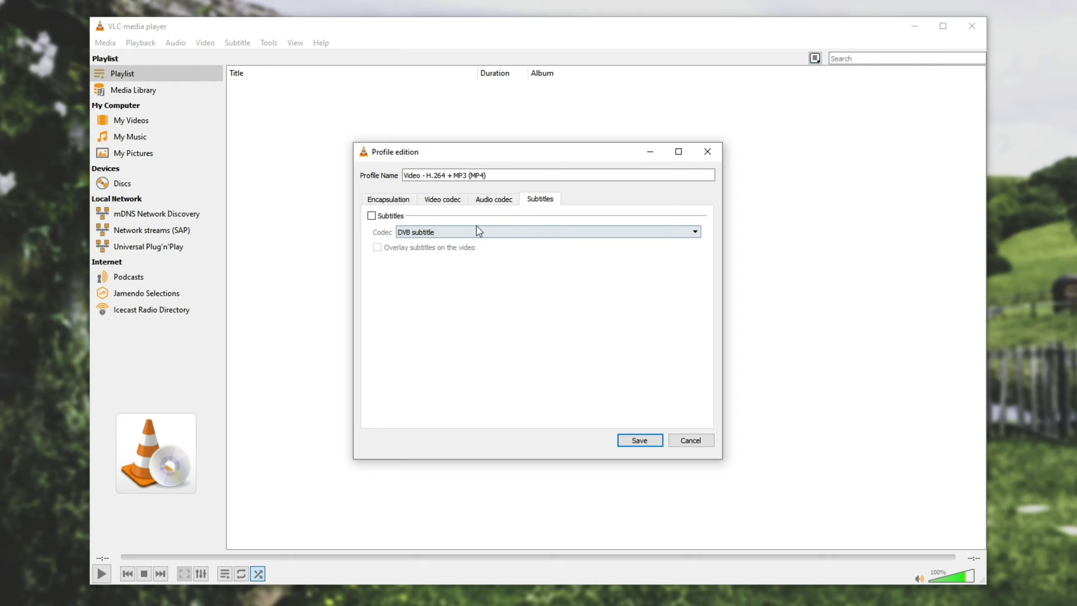
{"action": "left_click", "coordinate": [441, 237]}
{"action": "left_click", "coordinate": [441, 237]}
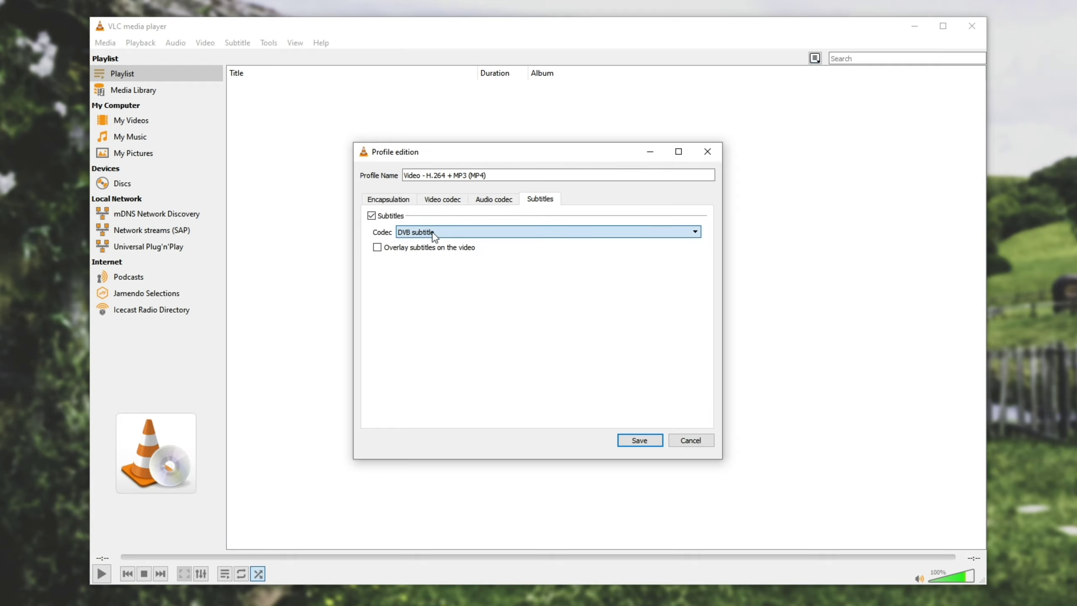
{"action": "left_click", "coordinate": [385, 218]}
{"action": "left_click", "coordinate": [388, 216]}
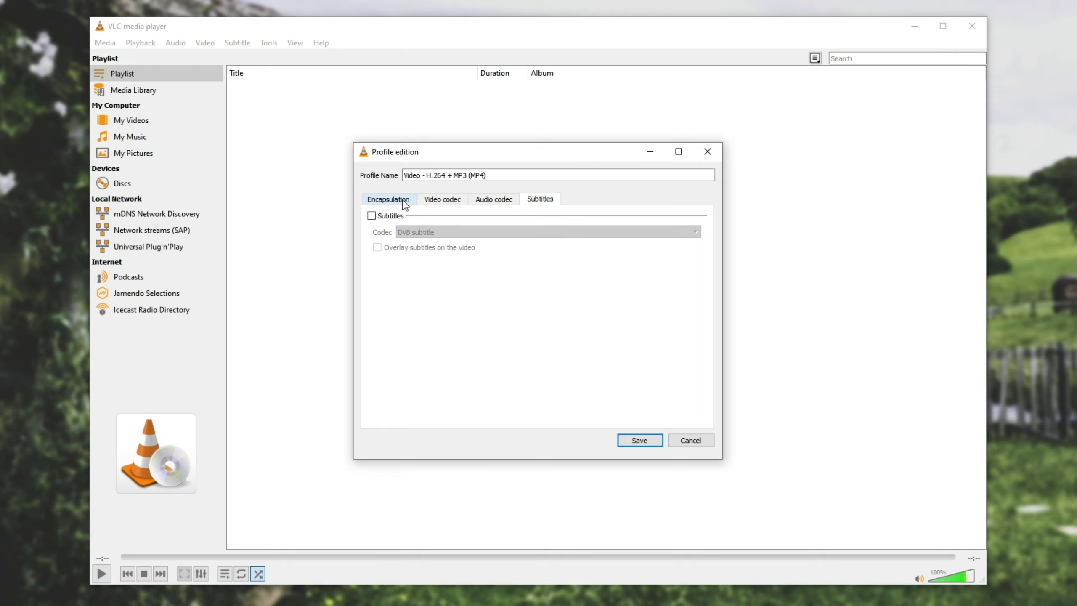
Review the profile's video encoding, audio and resolution settings, and save the profile
{"action": "left_click", "coordinate": [405, 205]}
{"action": "left_click", "coordinate": [425, 204]}
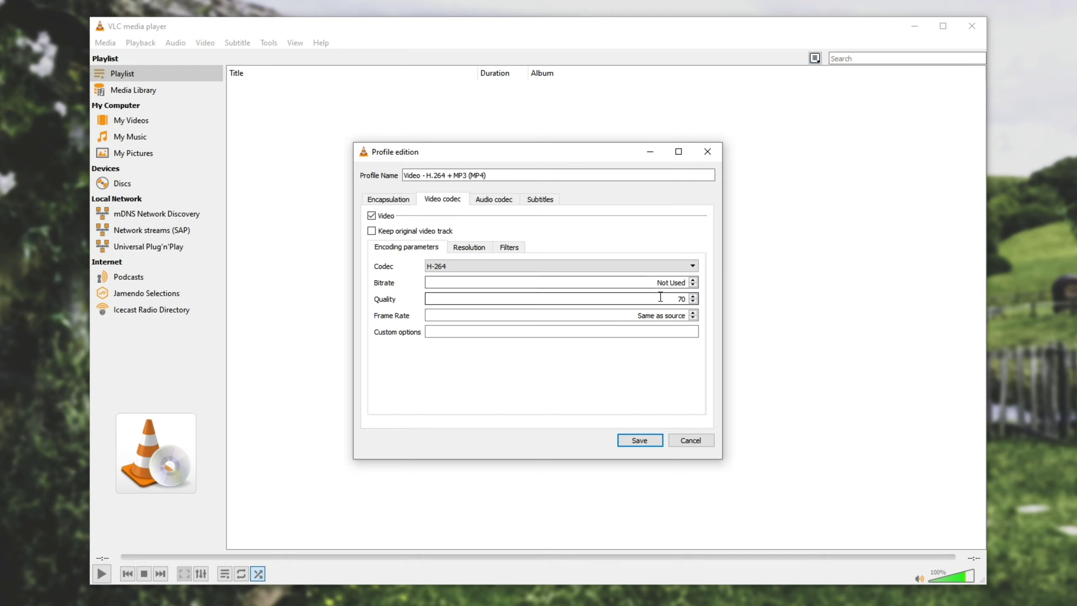
{"action": "left_click", "coordinate": [500, 200]}
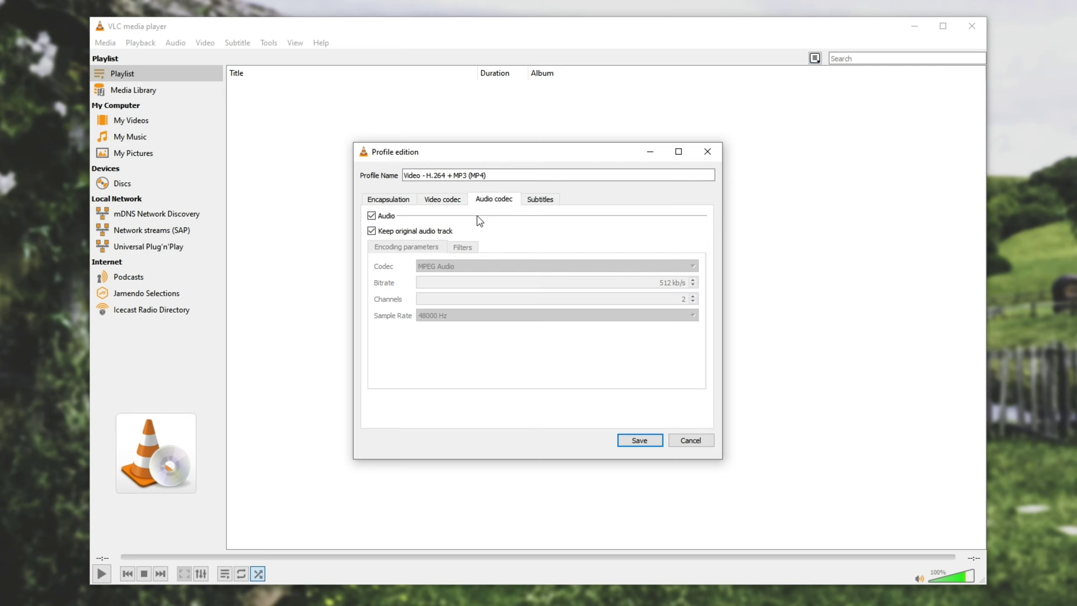
{"action": "left_click", "coordinate": [428, 199]}
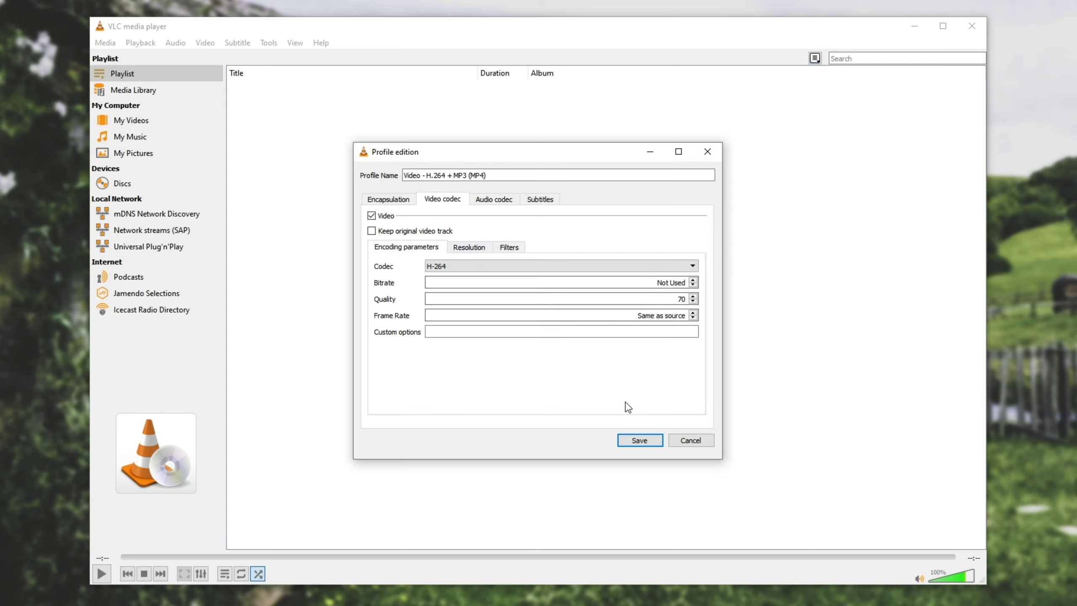
{"action": "left_click", "coordinate": [468, 247]}
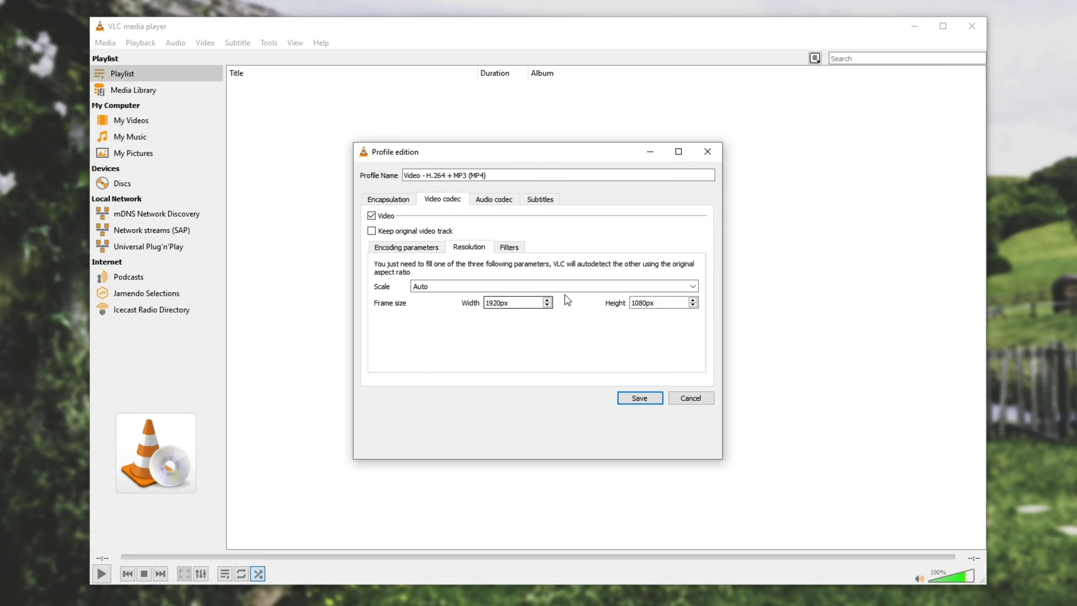
{"action": "left_click", "coordinate": [639, 398]}
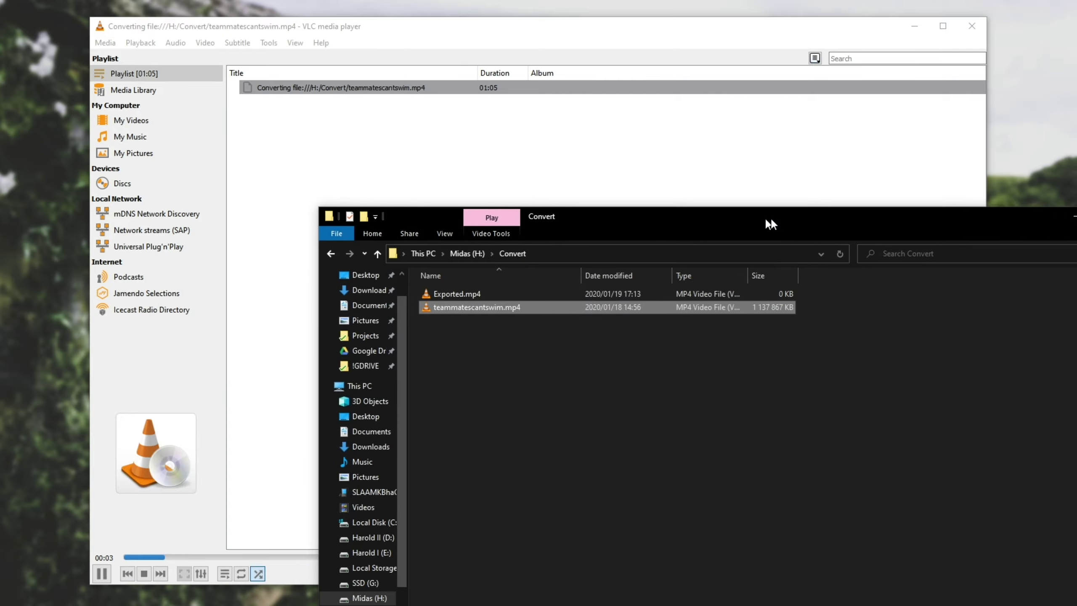
Switch between File Explorer's Convert folder and VLC to monitor the conversion of teammatescantswim.mp4
{"action": "left_click_drag", "start_coordinate": [770, 225], "coordinate": [890, 105]}
{"action": "left_click", "coordinate": [351, 238]}
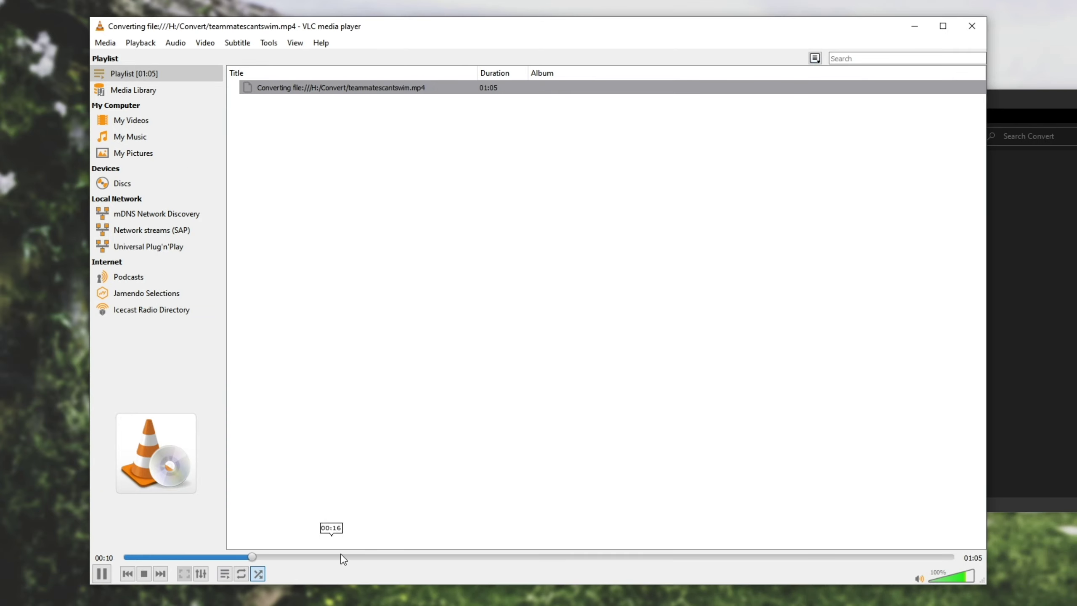
{"action": "key", "text": "alt+Tab"}
{"action": "left_click_drag", "start_coordinate": [871, 106], "coordinate": [795, 123]}
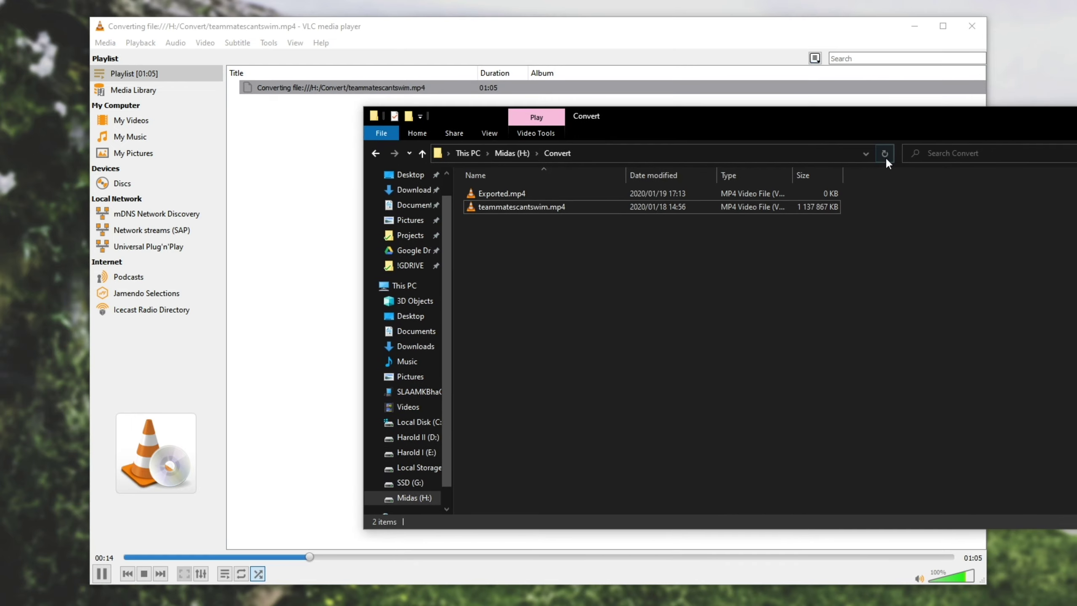
{"action": "left_click", "coordinate": [269, 430]}
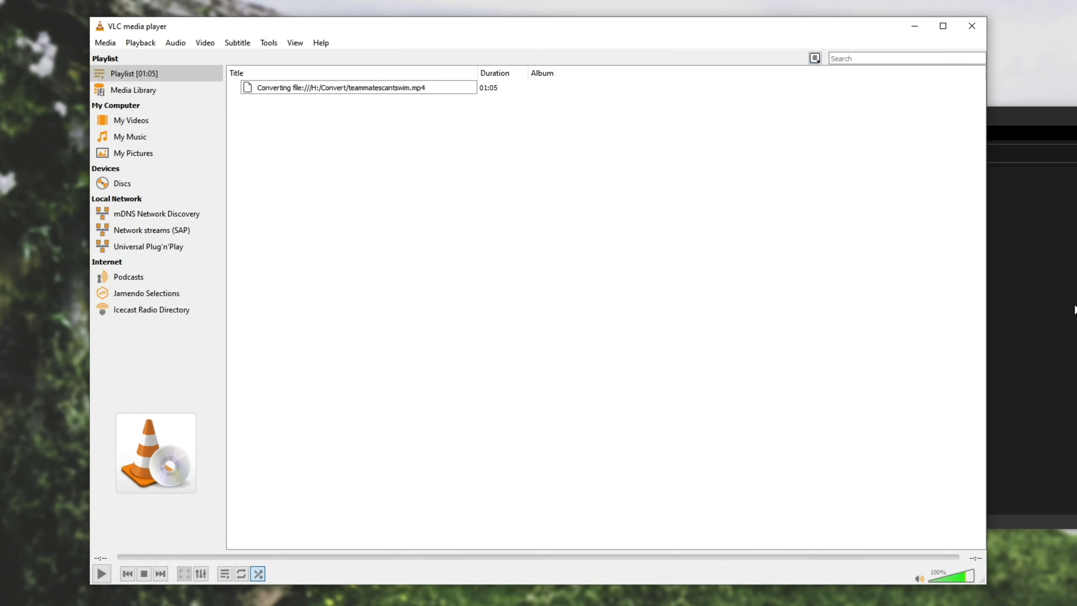
Compare the file sizes of teammatescantswim.mp4 and Exported.mp4 in the Convert folder, and play Exported.mp4 to judge its quality
{"action": "left_click_drag", "start_coordinate": [1075, 309], "coordinate": [552, 117]}
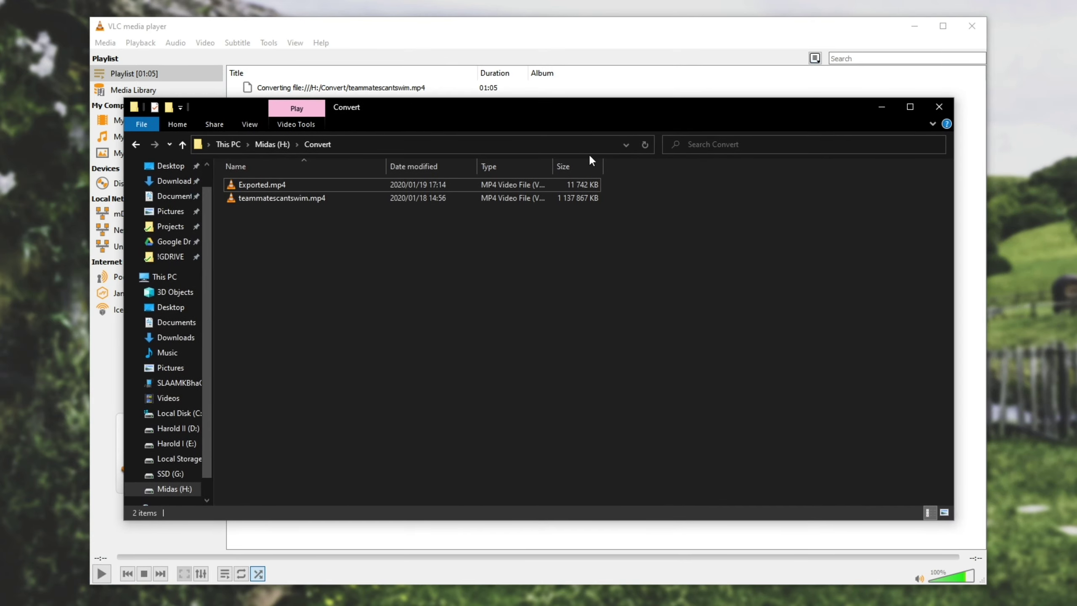
{"action": "left_click", "coordinate": [545, 201]}
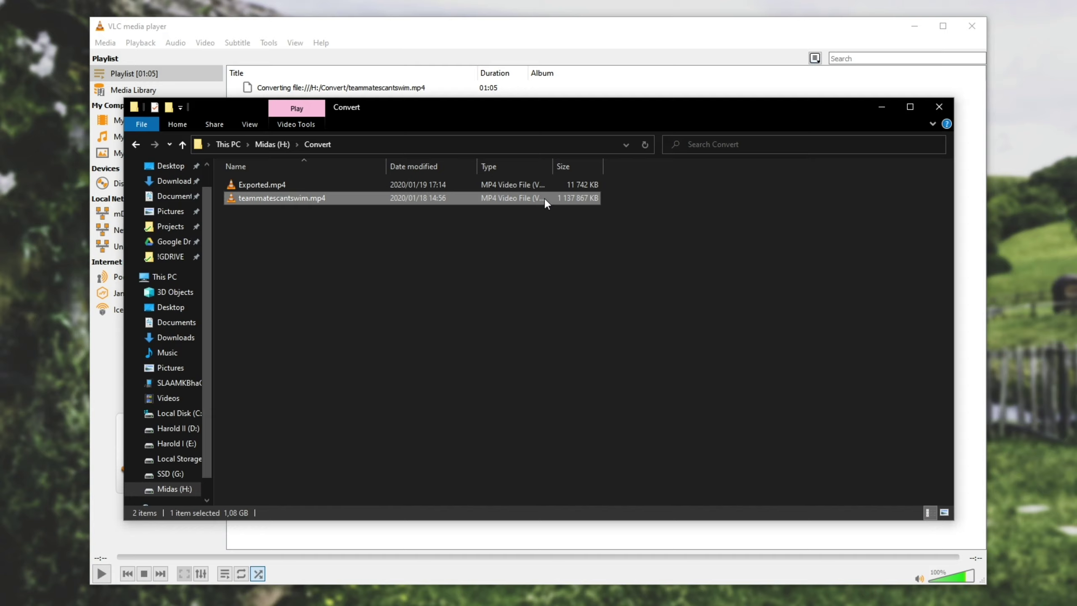
{"action": "left_click", "coordinate": [556, 184]}
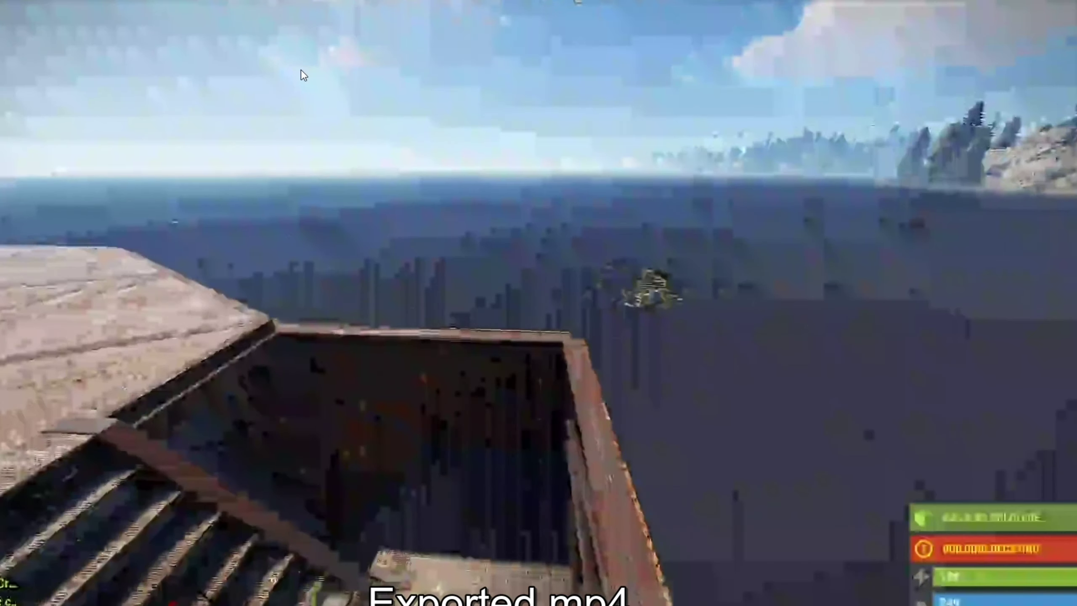
{"action": "left_click", "coordinate": [502, 210]}
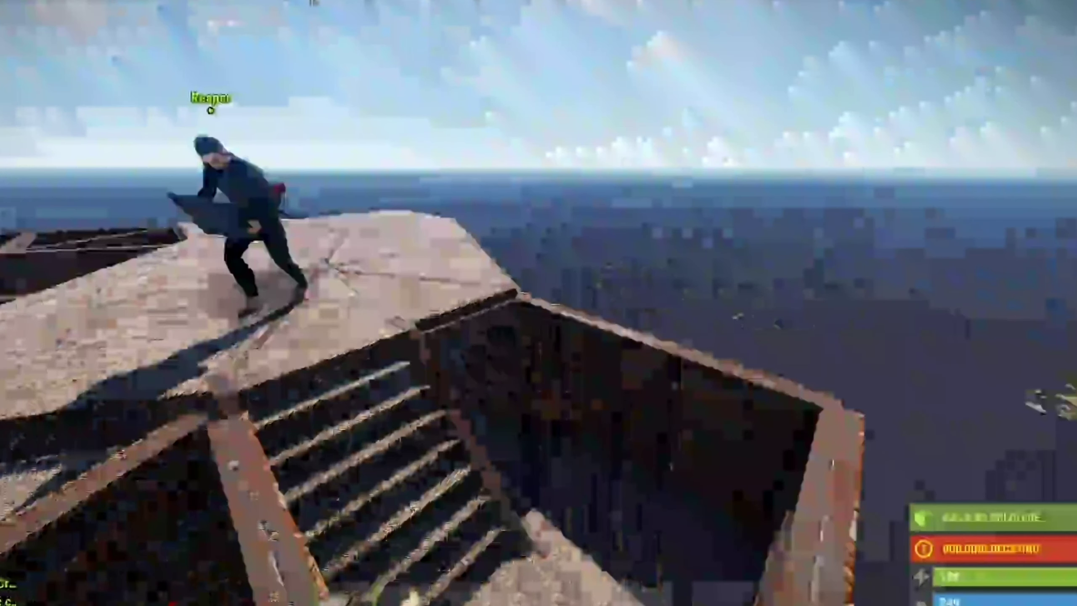
{"action": "left_click", "coordinate": [518, 223]}
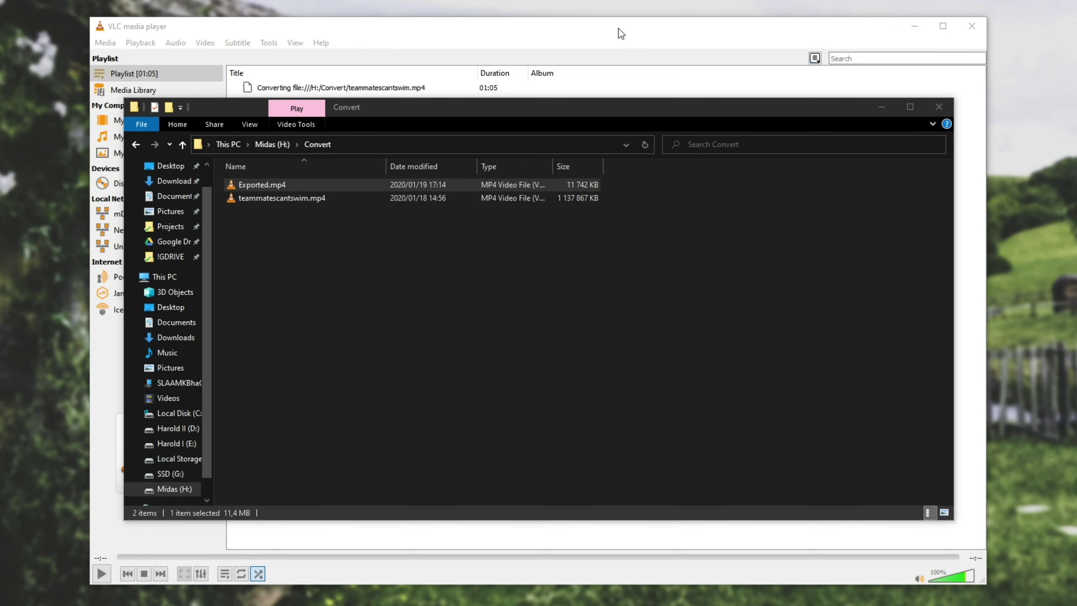
Switch back to VLC and set up another conversion with H:\Convert\teammatescantswim.mp4 as the source
{"action": "left_click", "coordinate": [622, 34]}
{"action": "left_click", "coordinate": [109, 44]}
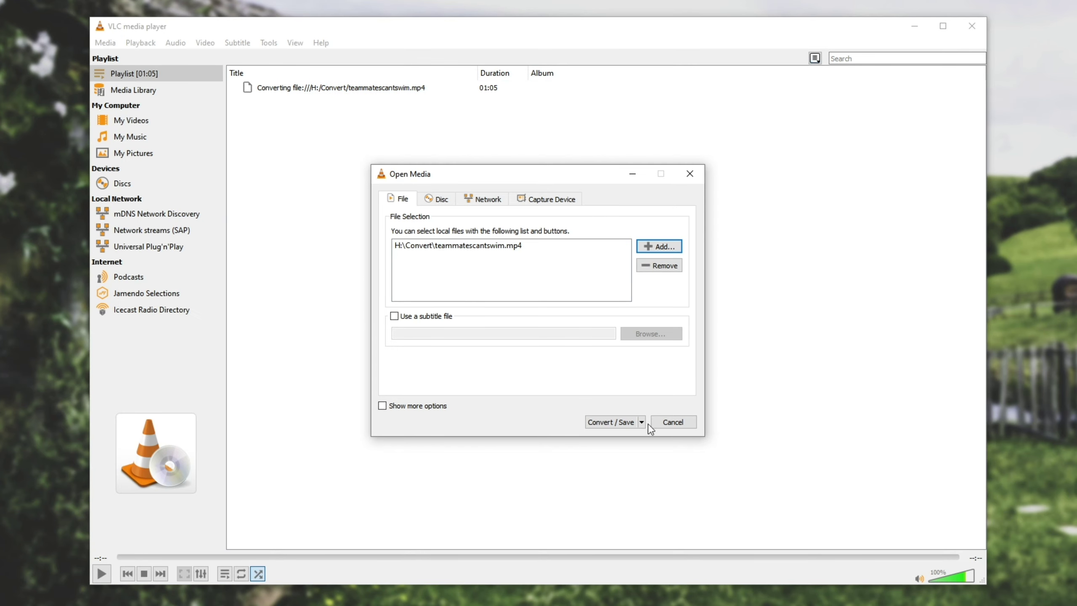
{"action": "left_click", "coordinate": [613, 423]}
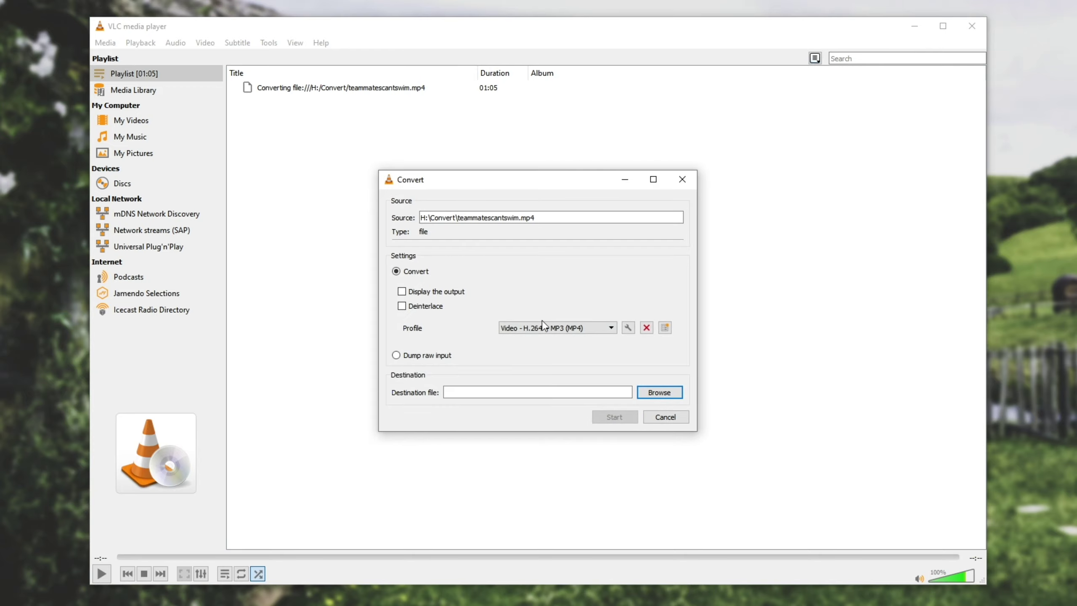
Set the video quality of the H.264 + MP3 (MP4) profile to 1
{"action": "left_click", "coordinate": [628, 327]}
{"action": "left_click", "coordinate": [442, 199]}
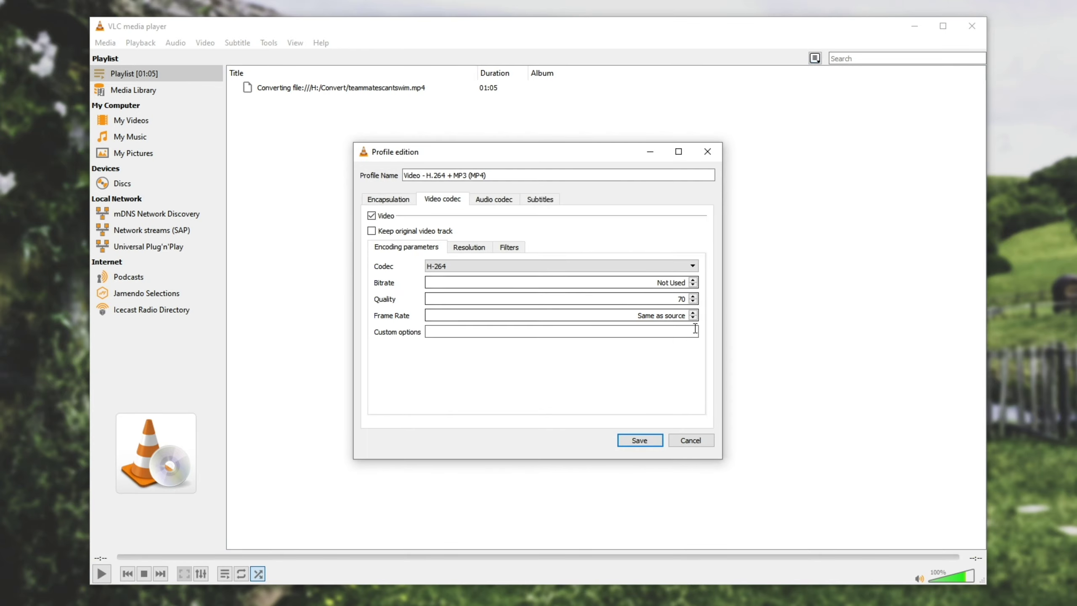
{"action": "double_click", "coordinate": [680, 299]}
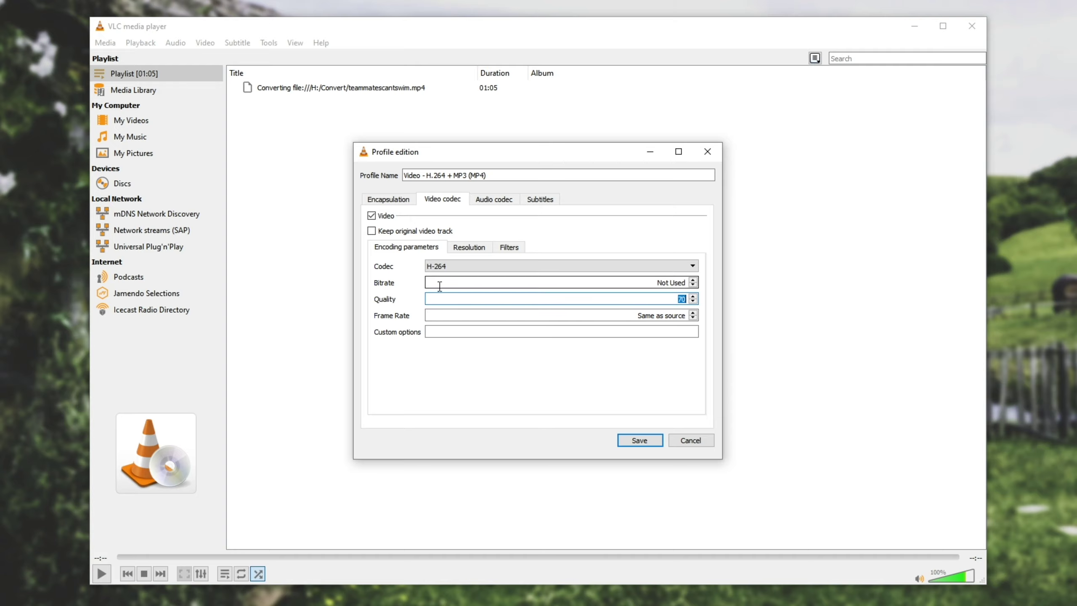
{"action": "type", "text": "1"}
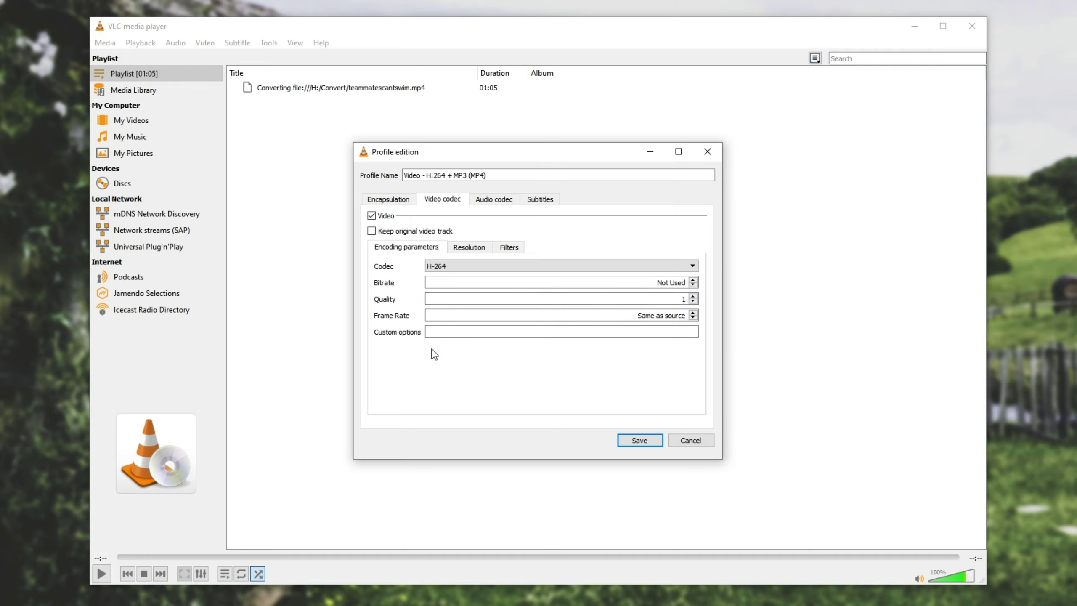
Save the edited H.264 + MP3 (MP4) profile, and play Exported2.mp4 from the Convert folder to judge its quality
{"action": "left_click", "coordinate": [639, 440]}
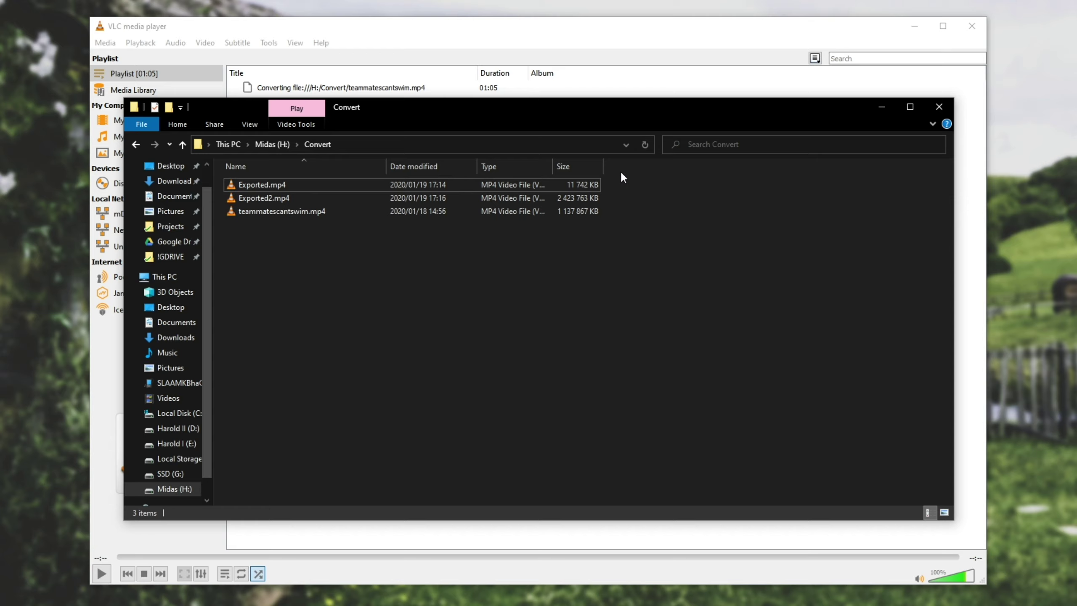
{"action": "left_click", "coordinate": [530, 198]}
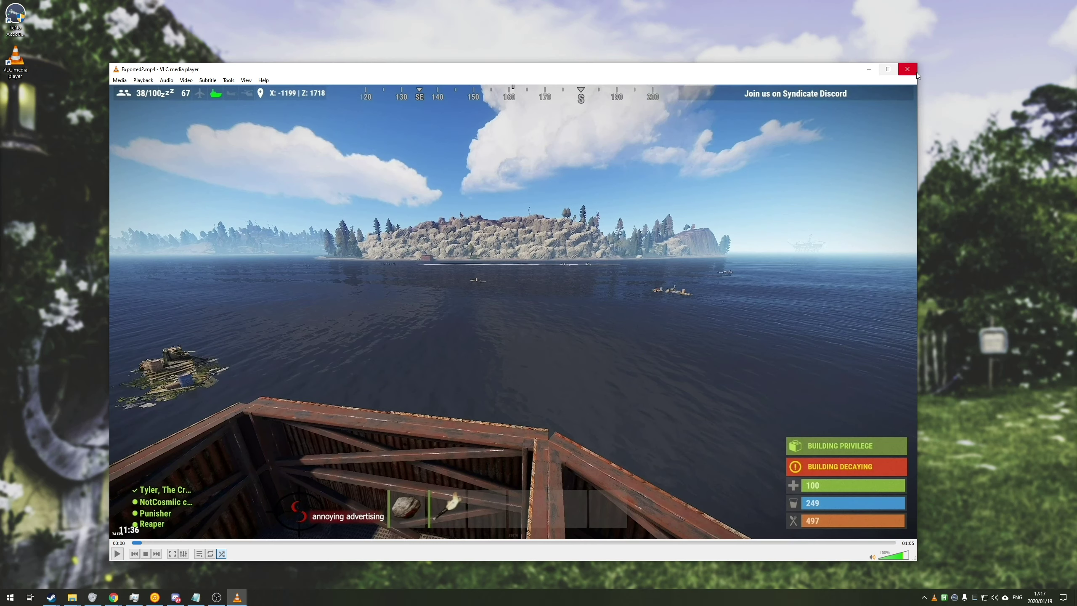
{"action": "left_click", "coordinate": [907, 69]}
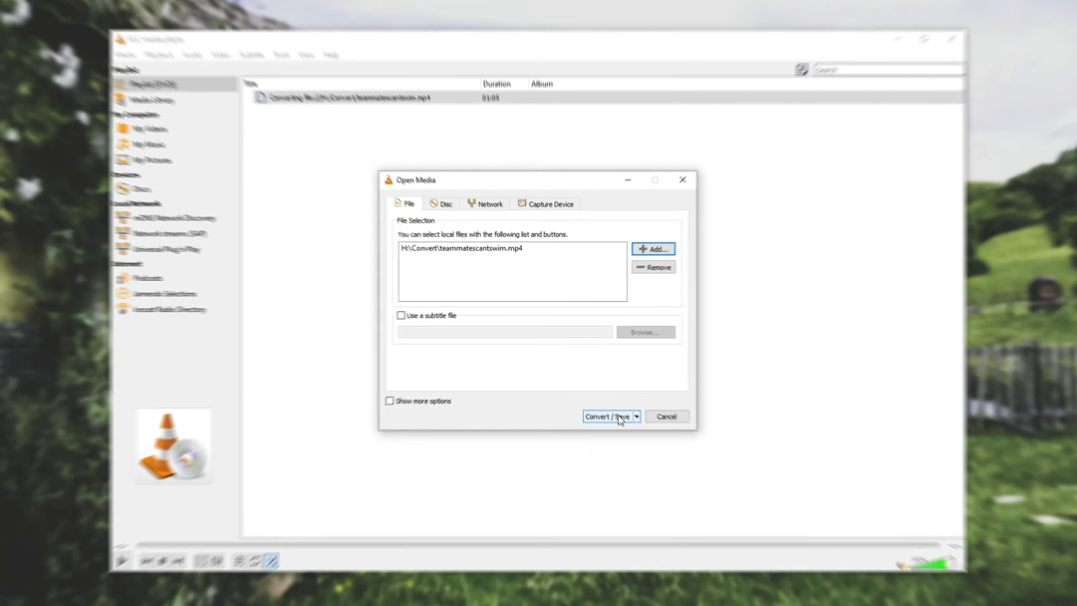
Set up another conversion of H:\Convert\teammatescantswim.mp4 and save its H.264 + MP3 (MP4) profile with the video quality set to Not Used
{"action": "left_click", "coordinate": [593, 382]}
{"action": "left_click", "coordinate": [628, 328]}
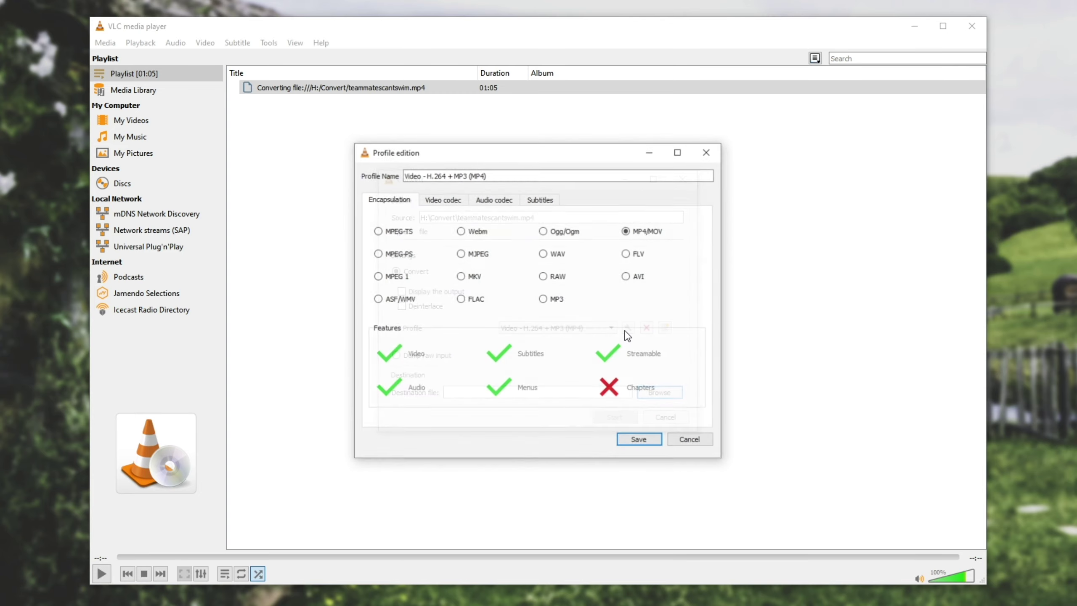
{"action": "left_click", "coordinate": [442, 199]}
{"action": "left_click", "coordinate": [532, 298]}
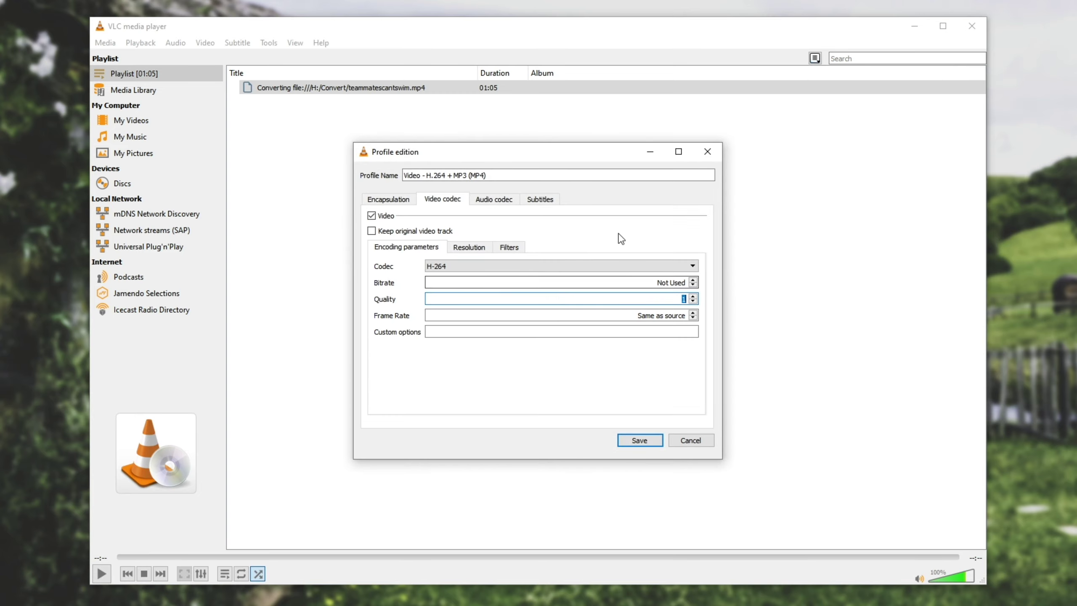
{"action": "left_click", "coordinate": [490, 299]}
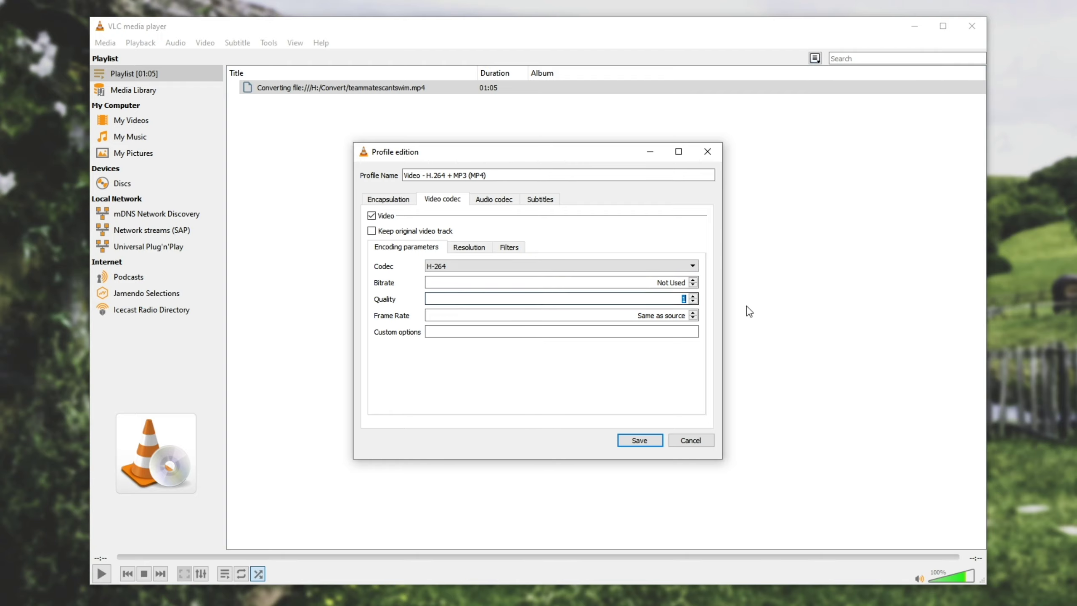
{"action": "left_click", "coordinate": [692, 302]}
{"action": "left_click", "coordinate": [584, 380]}
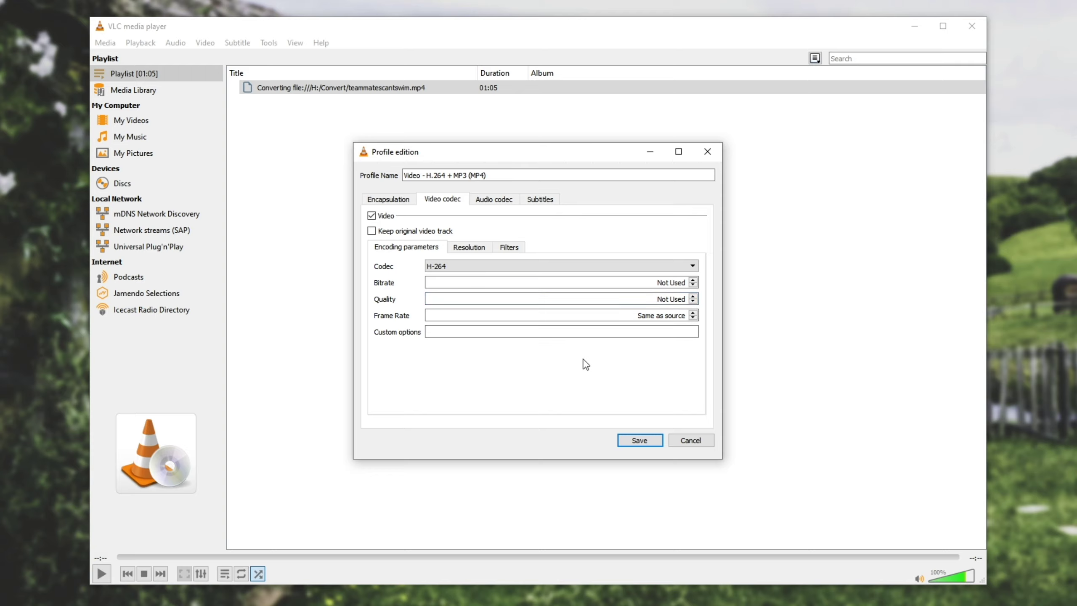
{"action": "left_click", "coordinate": [469, 248]}
{"action": "left_click", "coordinate": [644, 441]}
Set the destination to Exported3.mp4 in the Convert folder and start the conversion
{"action": "left_click", "coordinate": [654, 389]}
{"action": "type", "text": "2"}
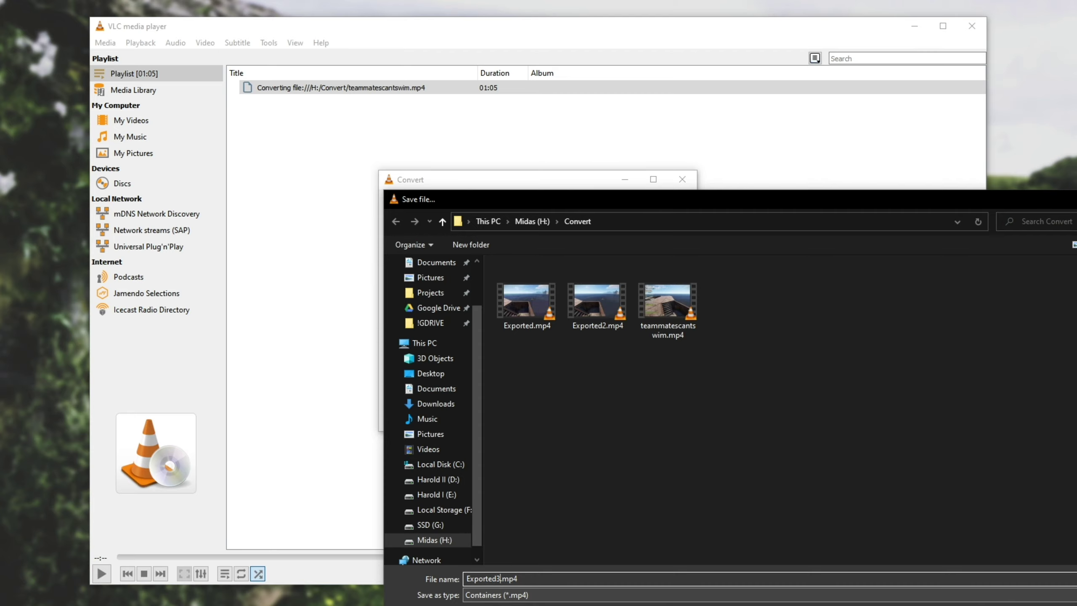
{"action": "key", "text": "Return"}
{"action": "left_click", "coordinate": [611, 413]}
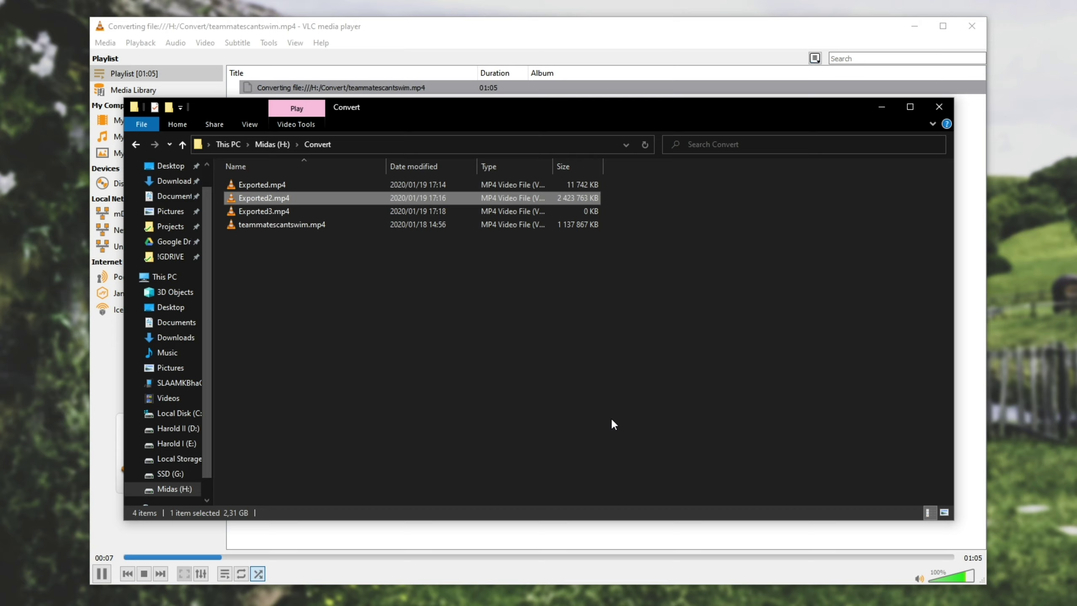
Refresh the Convert folder and play Exported3.mp4 with the volume at 0%, skipping ahead to judge its quality
{"action": "left_click", "coordinate": [649, 145]}
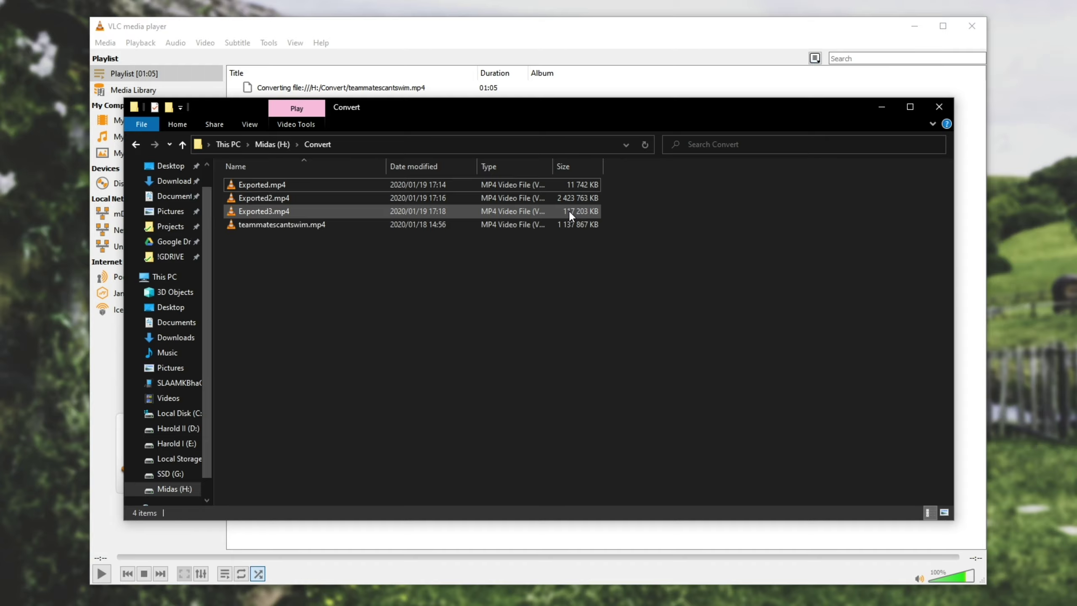
{"action": "left_click", "coordinate": [583, 210]}
{"action": "double_click", "coordinate": [582, 211]}
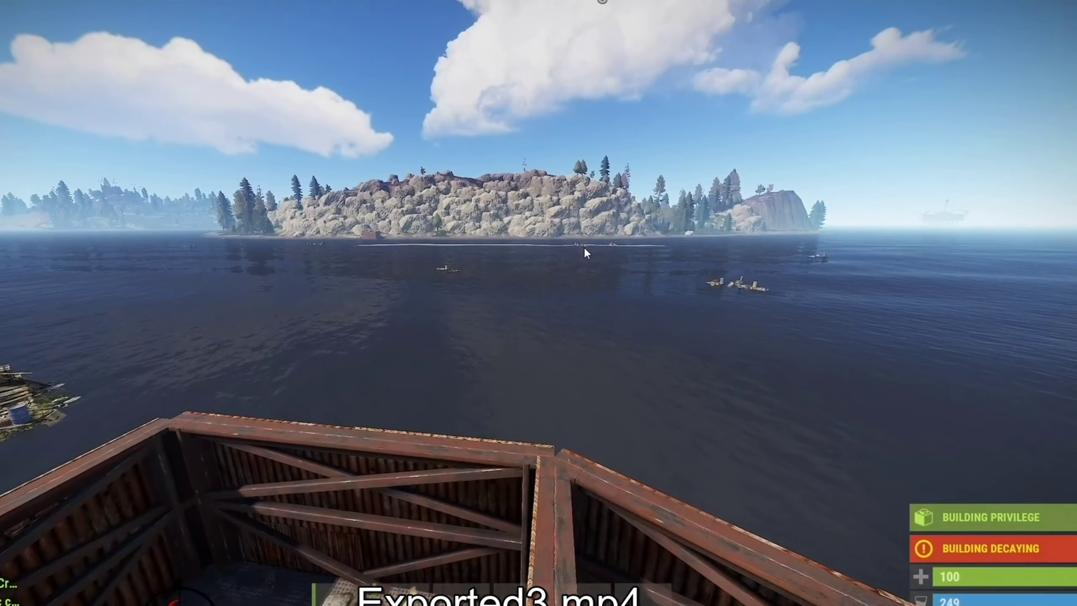
{"action": "scroll", "coordinate": [568, 266], "scroll_direction": "down", "scroll_amount": 11}
{"action": "scroll", "coordinate": [566, 271], "scroll_direction": "down", "scroll_amount": 9}
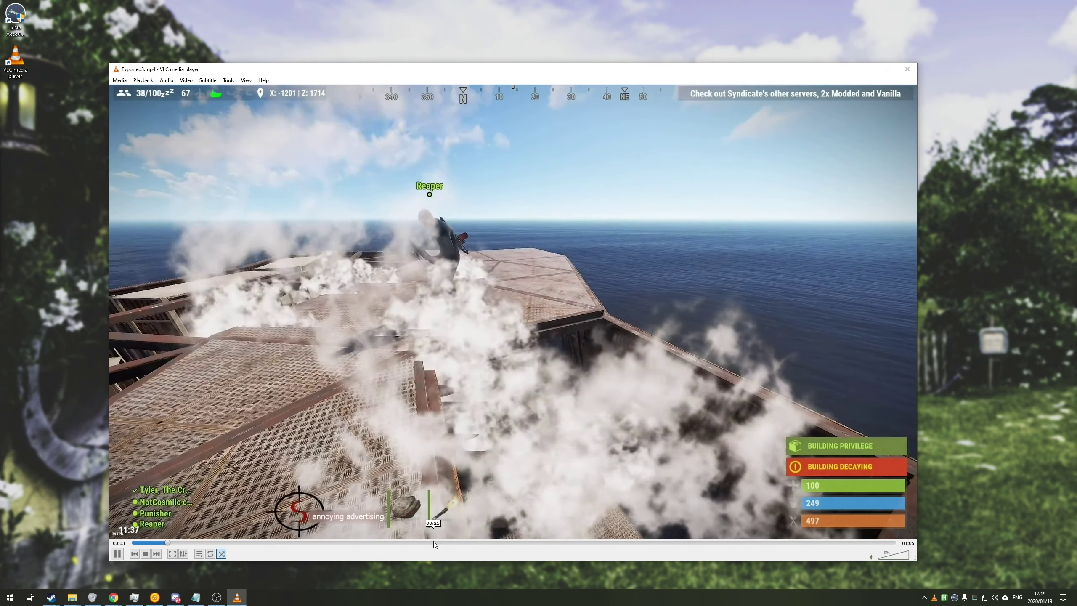
{"action": "left_click", "coordinate": [490, 543]}
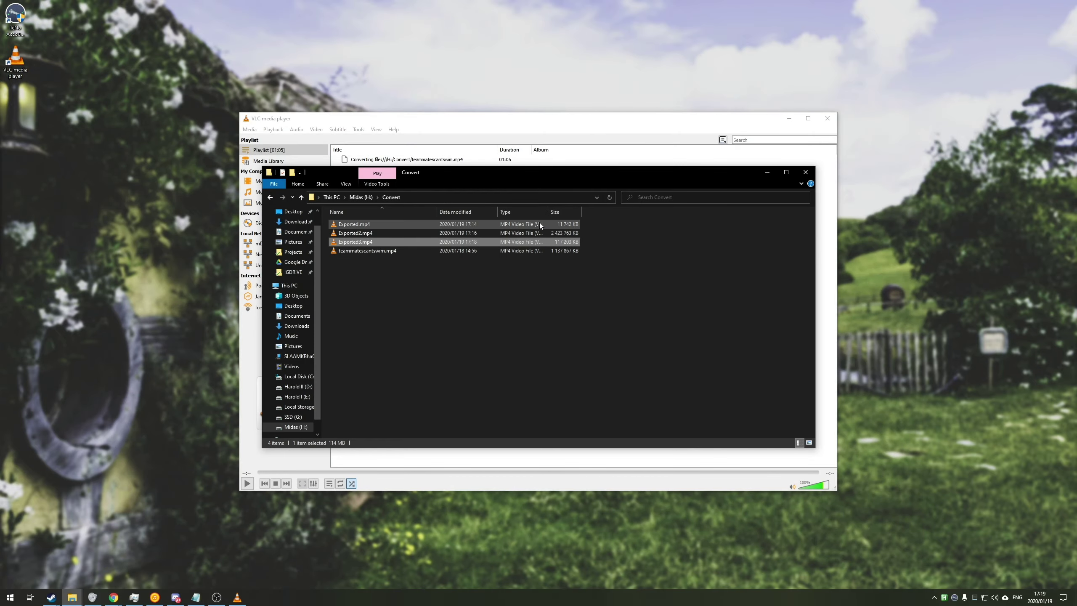
Open Exported.mp4 and Exported2.mp4 to compare them with Exported3.mp4, and minimise the Convert folder window
{"action": "left_click", "coordinate": [537, 222]}
{"action": "double_click", "coordinate": [531, 224]}
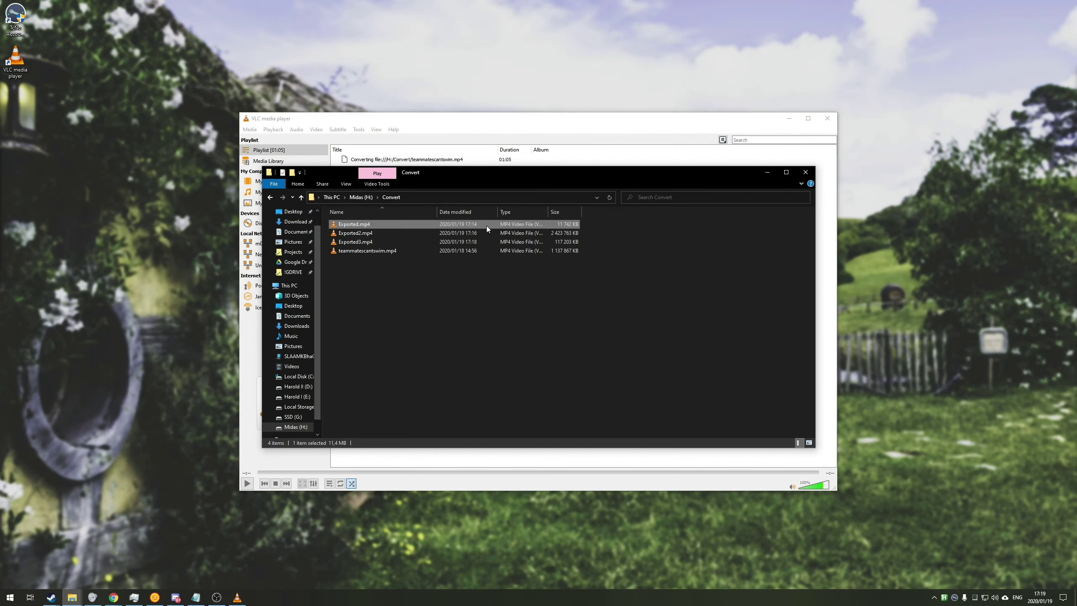
{"action": "double_click", "coordinate": [484, 232]}
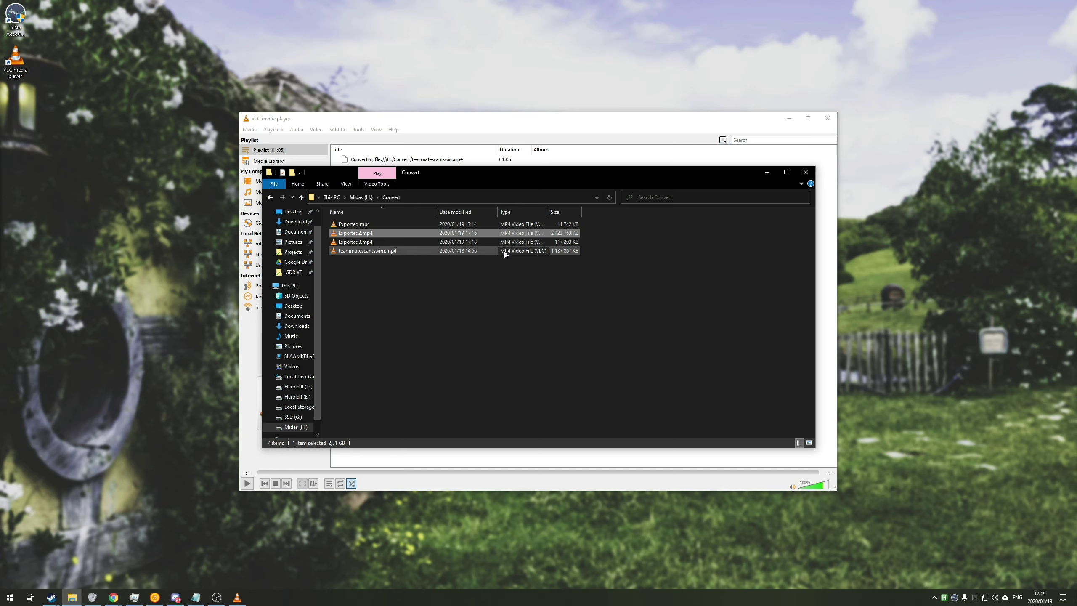
{"action": "left_click", "coordinate": [603, 278]}
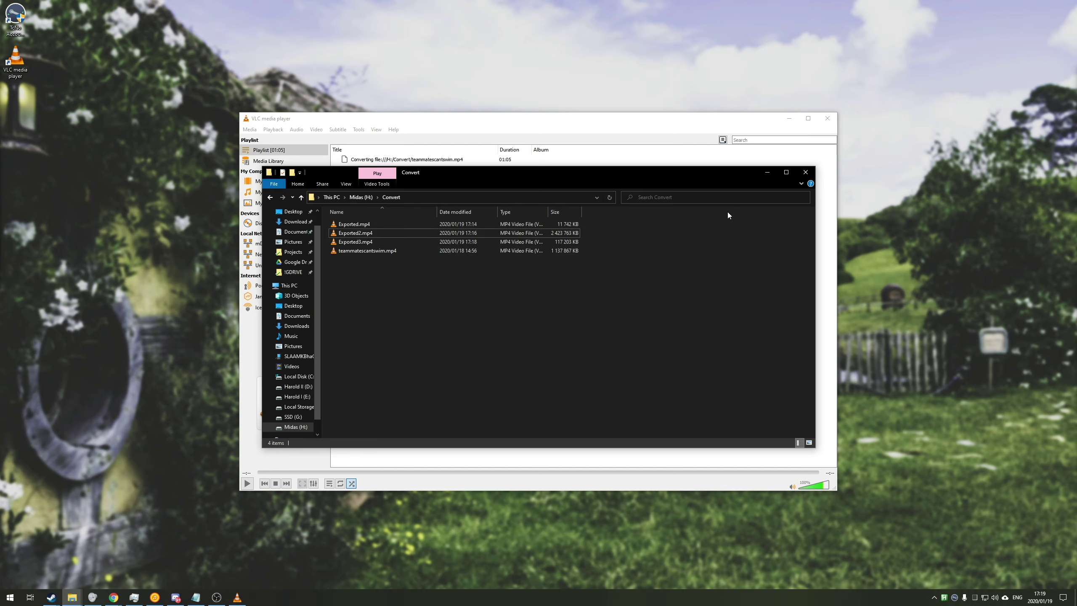
{"action": "left_click", "coordinate": [764, 172]}
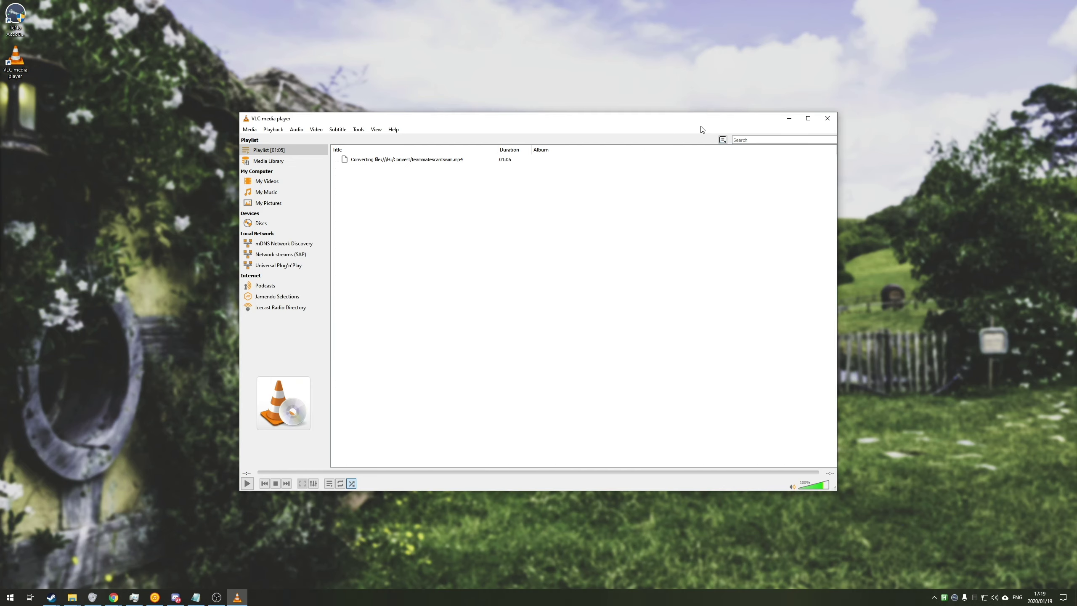